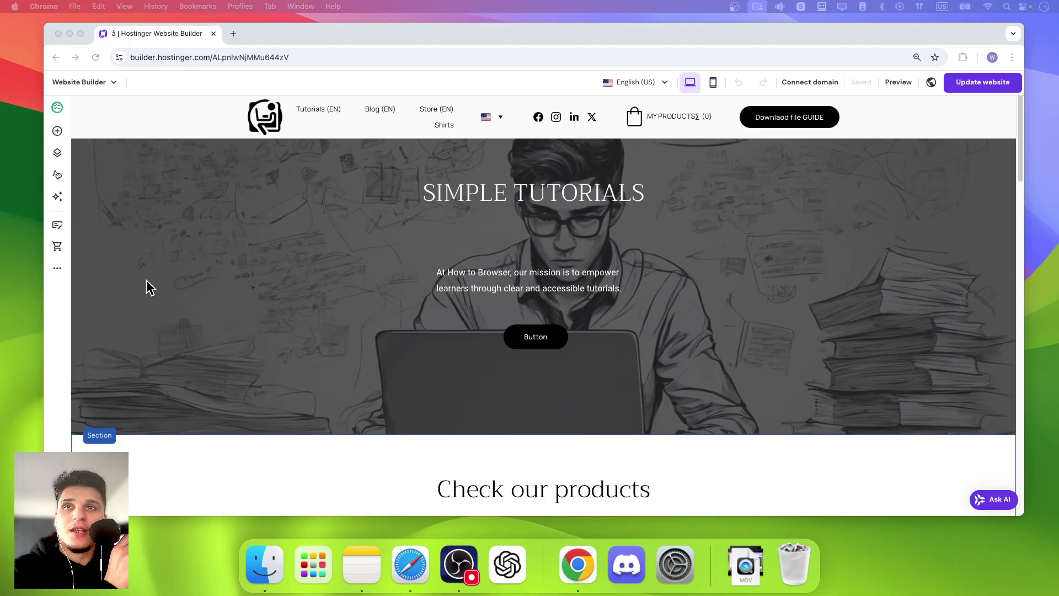
# - Go from the store setup panel to the store manager's Products list and start a new product
pyautogui.click(57, 246)
pyautogui.click(58, 247)
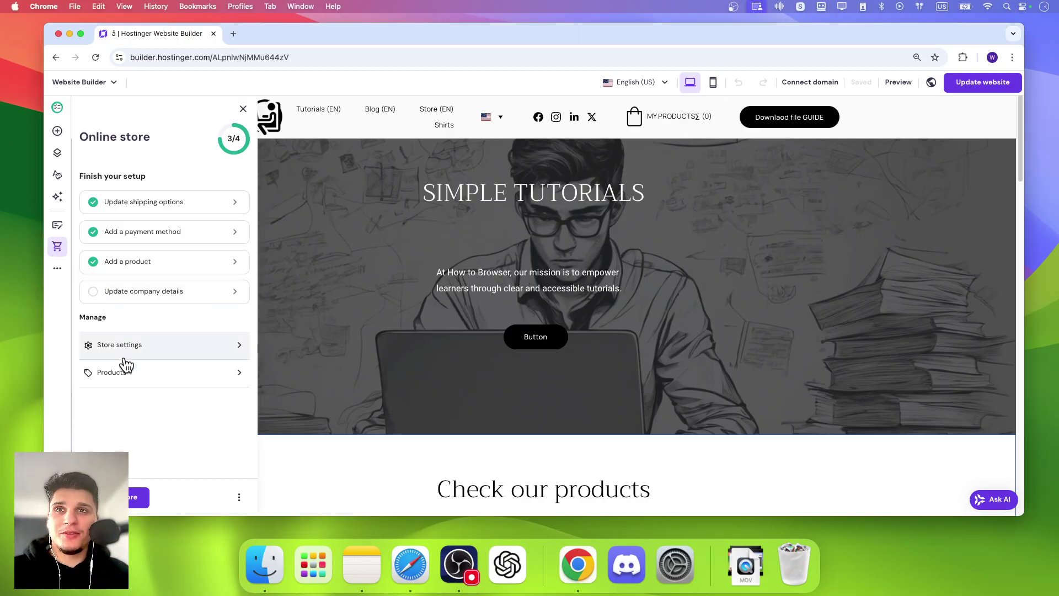
pyautogui.click(132, 498)
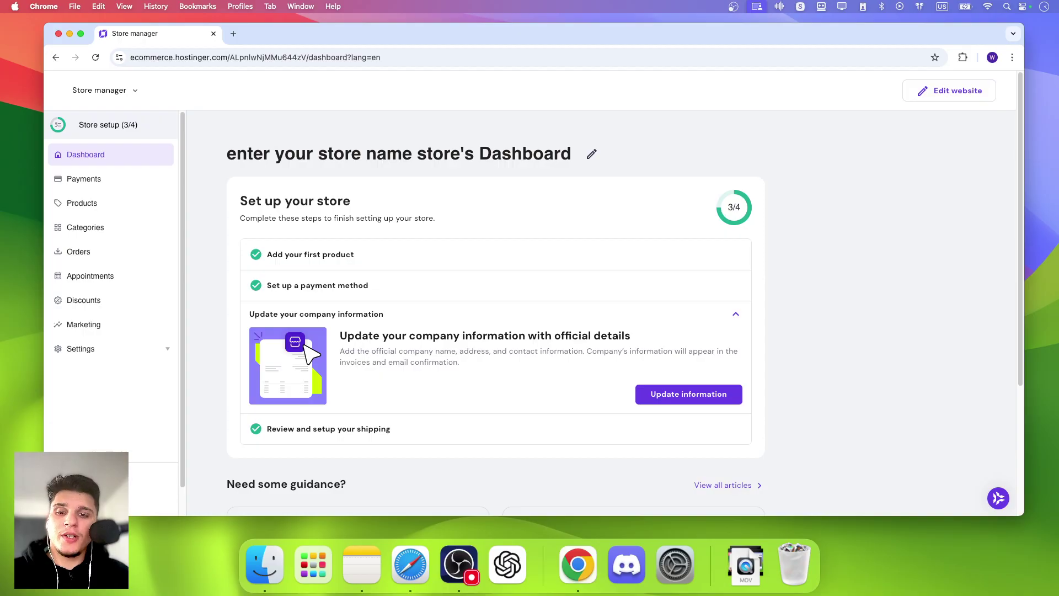
pyautogui.click(88, 205)
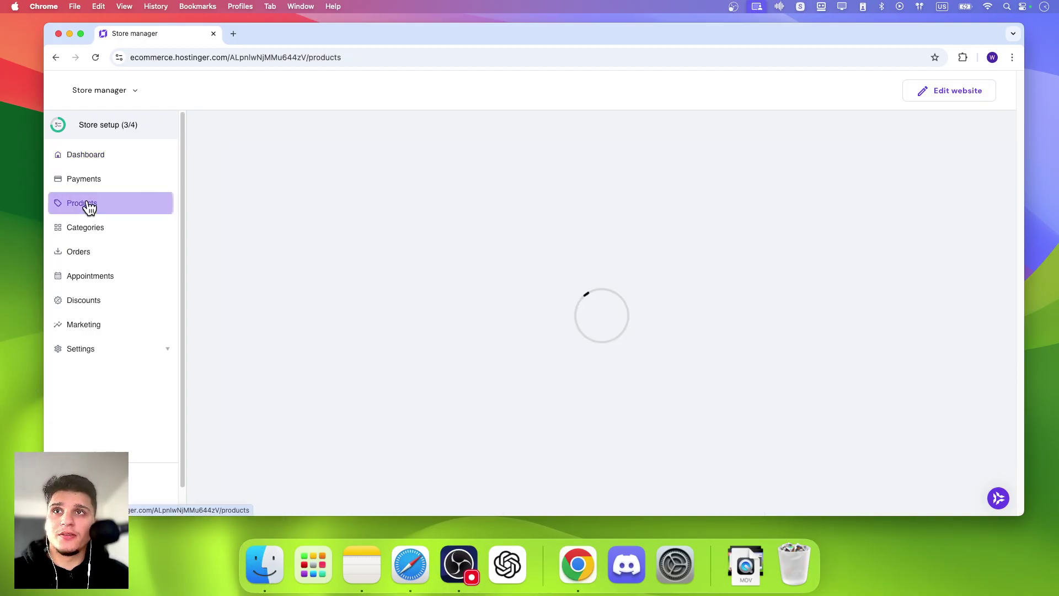
pyautogui.click(694, 156)
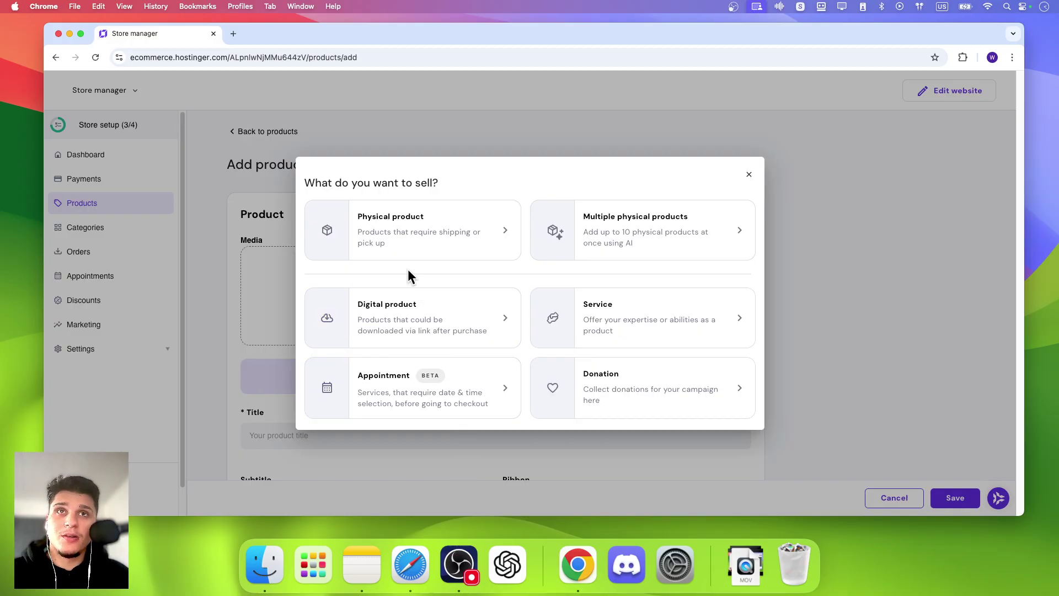
# - Choose Physical product as the type of item to sell
pyautogui.click(408, 249)
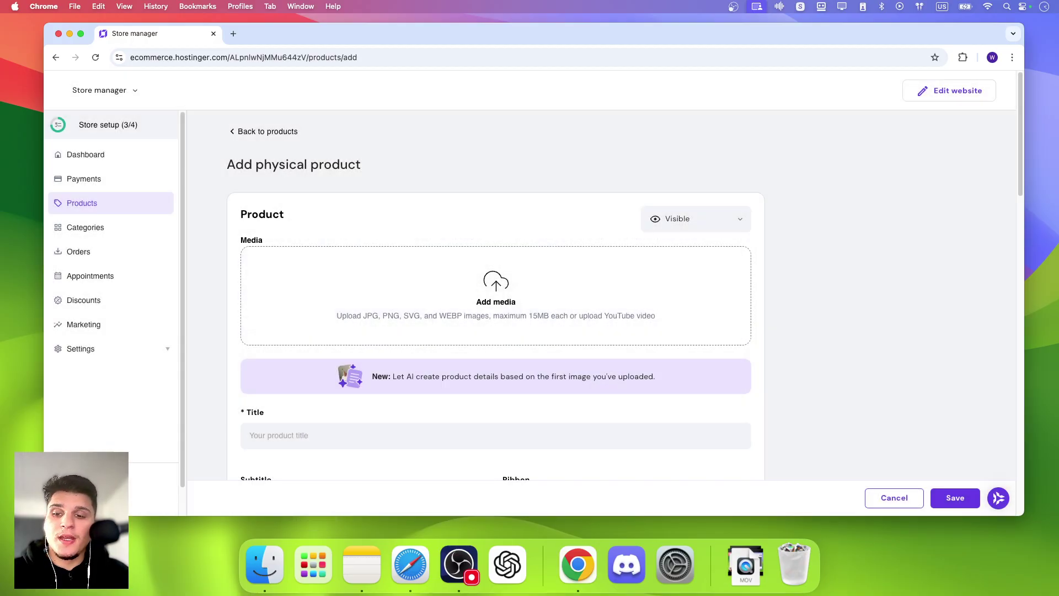
pyautogui.scroll(-3, 372, 478)
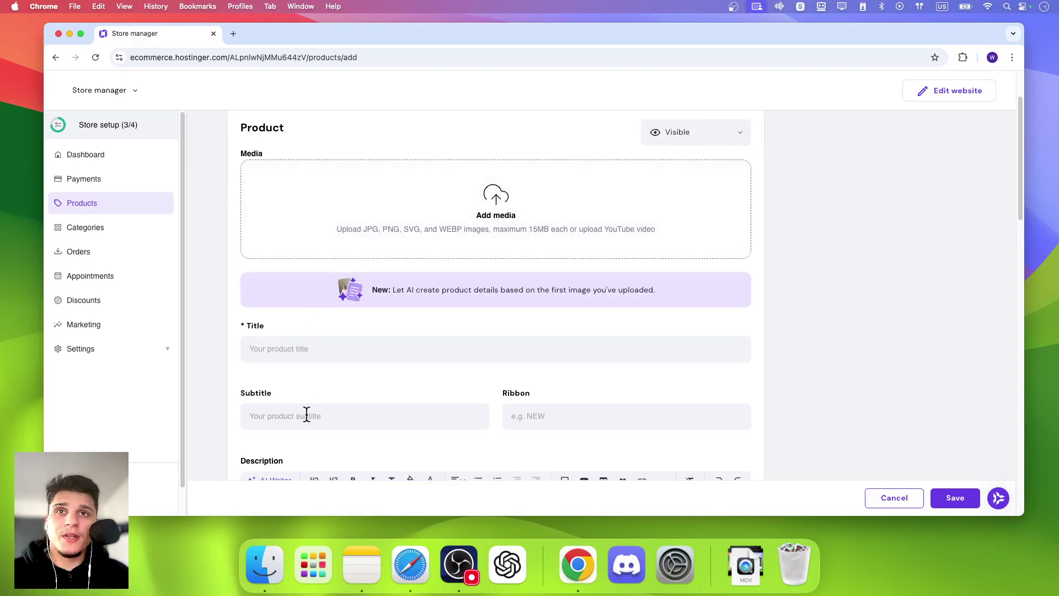
pyautogui.scroll(-3, 548, 408)
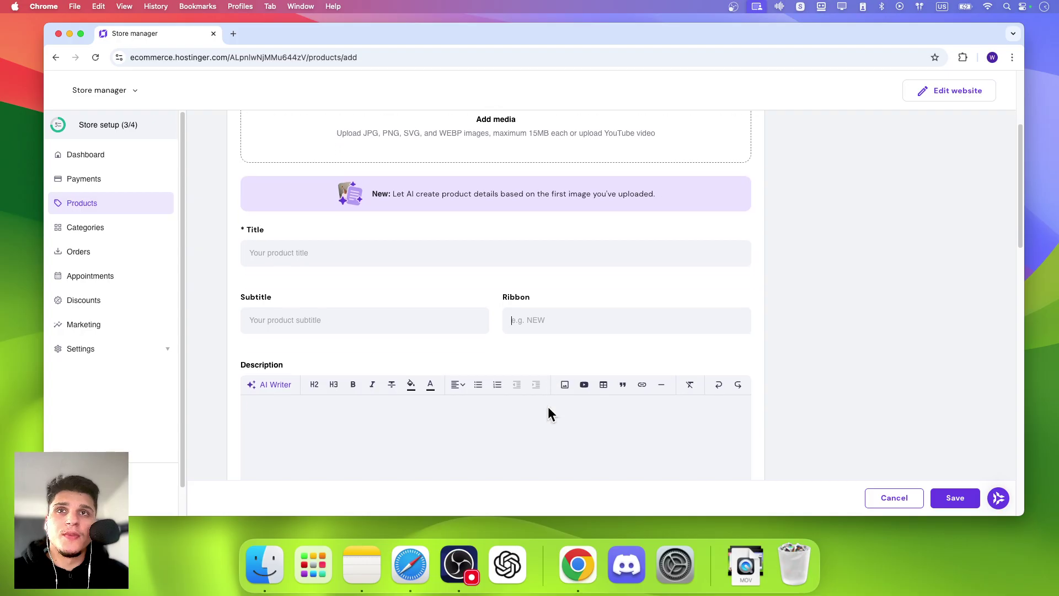
pyautogui.scroll(6, 547, 408)
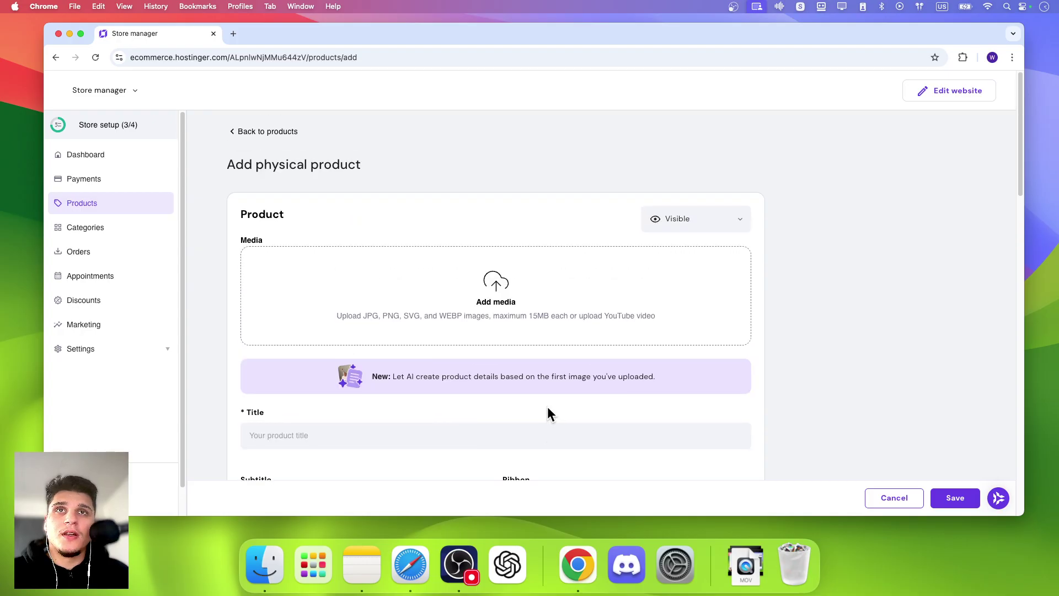
# - Upload five images from Downloads and reorder them, moving the IMAGES thumbnail to third
pyautogui.click(479, 312)
pyautogui.click(480, 287)
pyautogui.keyDown('super'); pyautogui.click(442, 284); pyautogui.keyUp('super')
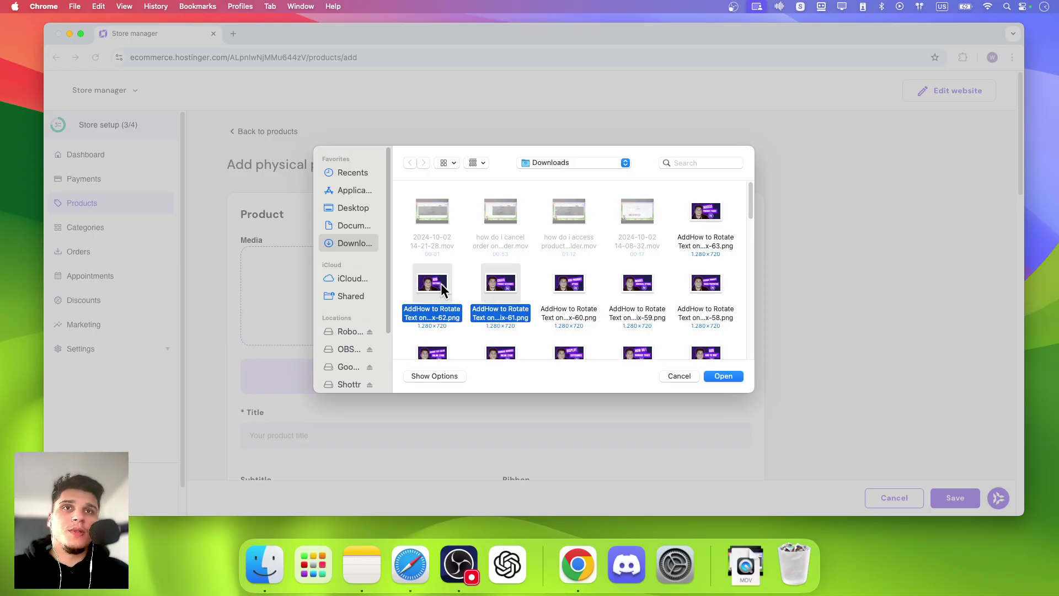
pyautogui.keyDown('super'); pyautogui.click(563, 281); pyautogui.keyUp('super')
pyautogui.keyDown('super'); pyautogui.click(626, 283); pyautogui.keyUp('super')
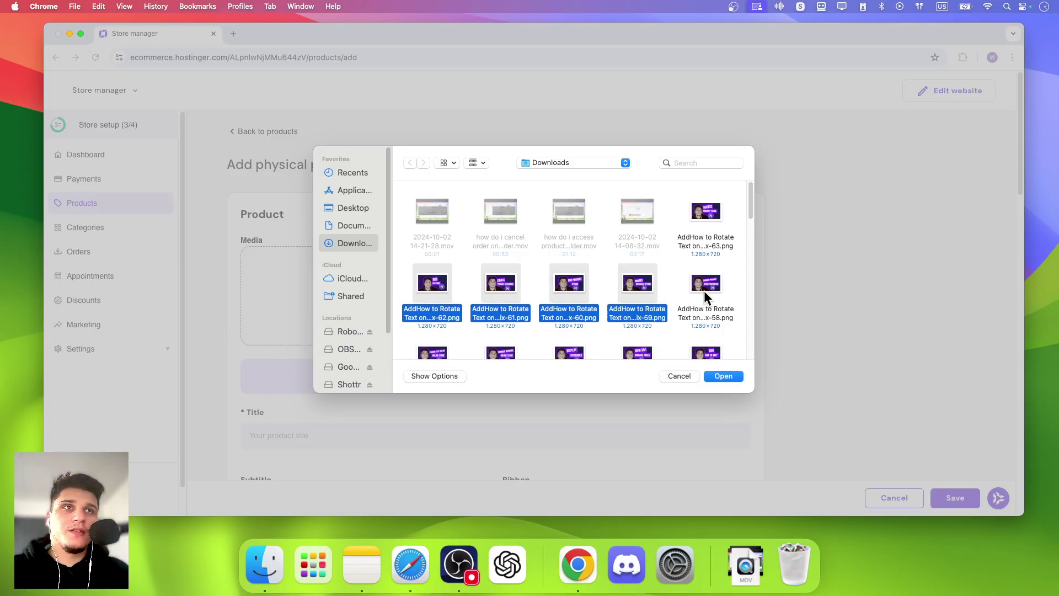
pyautogui.click(725, 375)
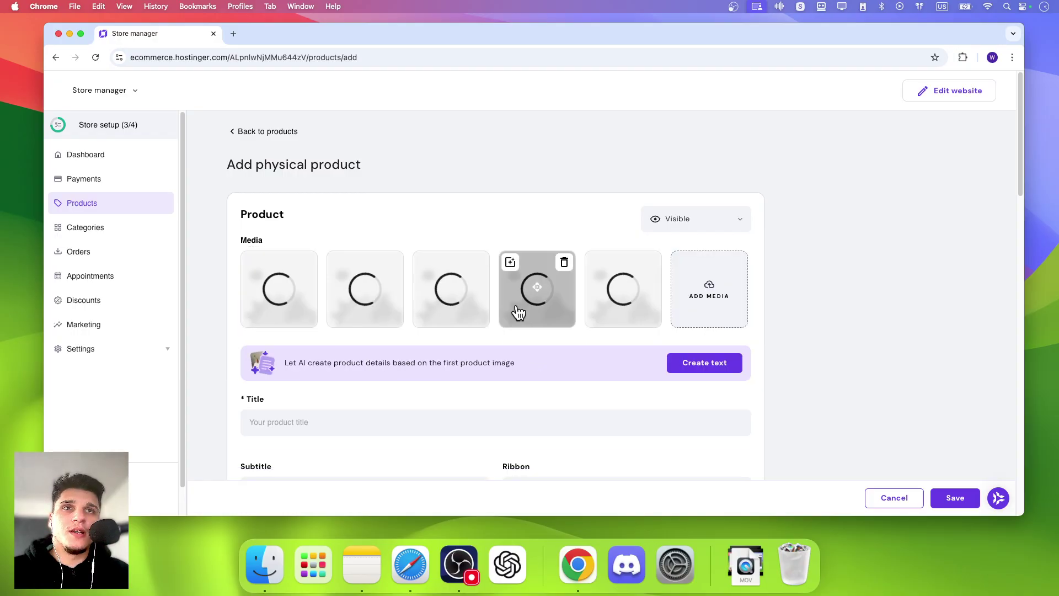
pyautogui.moveTo(518, 312); pyautogui.dragTo(445, 302)
pyautogui.moveTo(371, 305)
pyautogui.mouseDown()
pyautogui.moveTo(442, 299)
pyautogui.moveTo(334, 299)
pyautogui.moveTo(458, 298)
pyautogui.moveTo(382, 300)
pyautogui.moveTo(390, 305)
pyautogui.mouseUp()
# - Try background colours on the ADD PRODUCT OPTIONS image, then save it with white
pyautogui.click(424, 262)
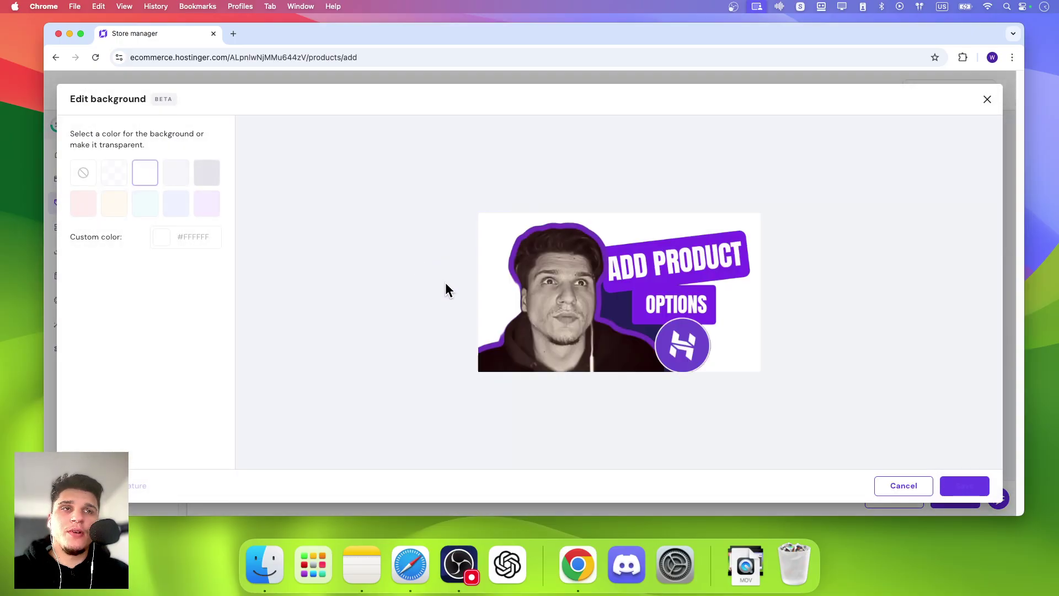
pyautogui.click(182, 203)
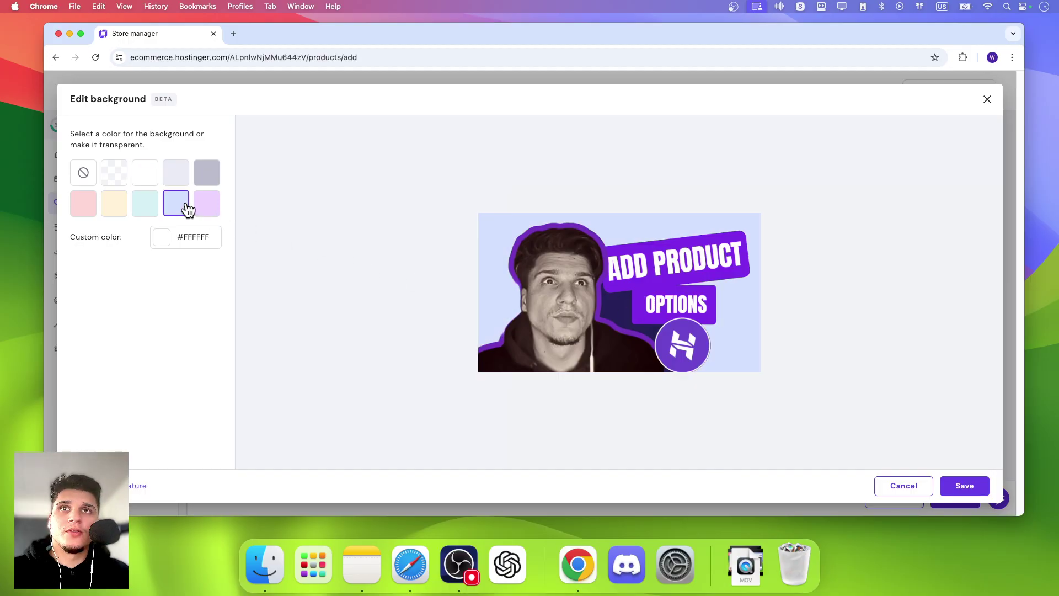
pyautogui.click(198, 177)
pyautogui.click(157, 173)
pyautogui.click(171, 175)
pyautogui.click(139, 178)
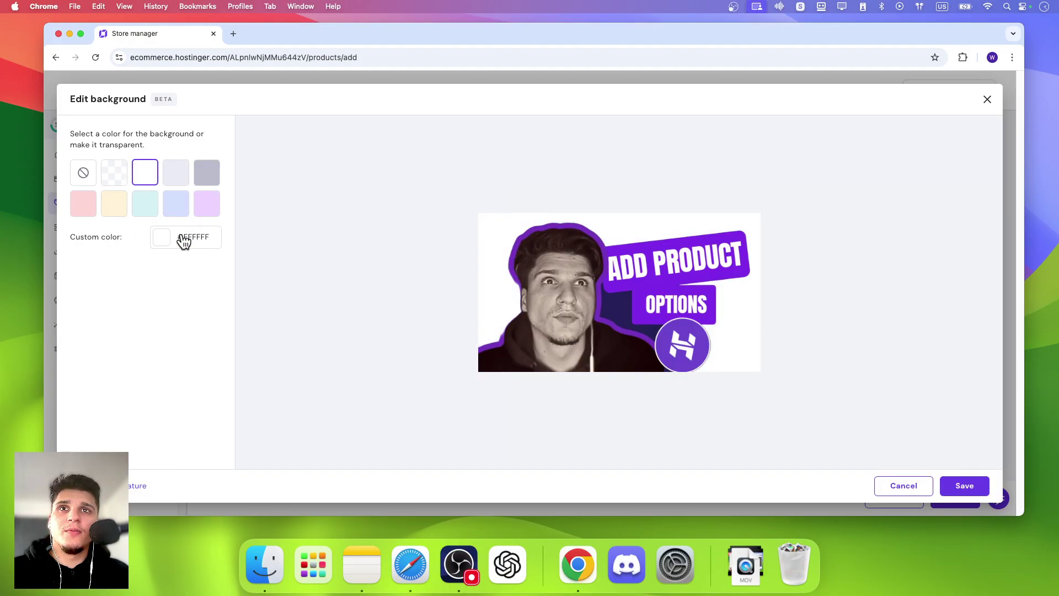
pyautogui.click(962, 486)
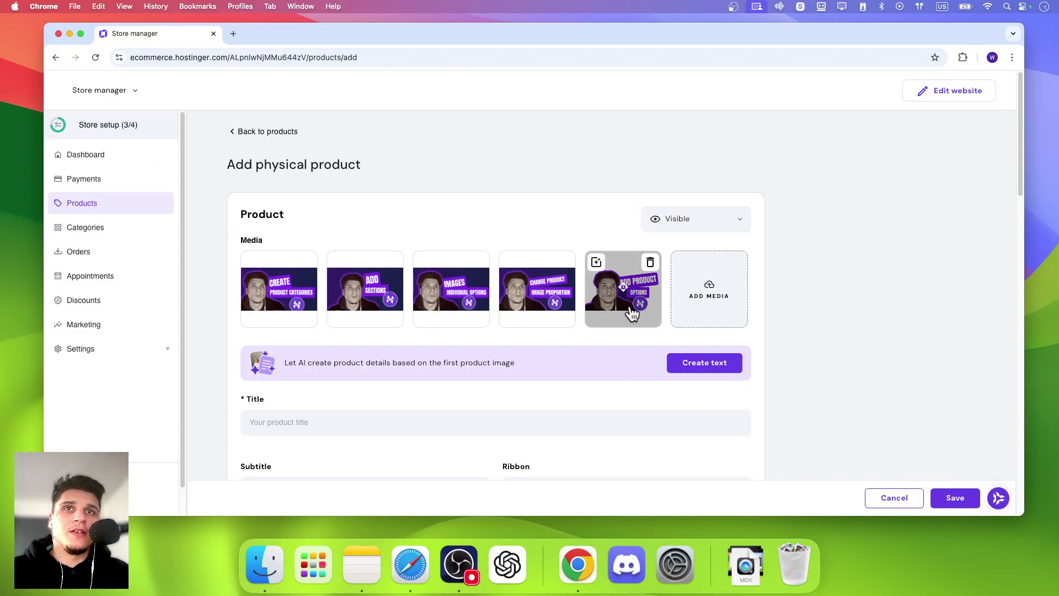
# - Delete all five uploaded images from the product's media gallery
pyautogui.scroll(-2, 459, 339)
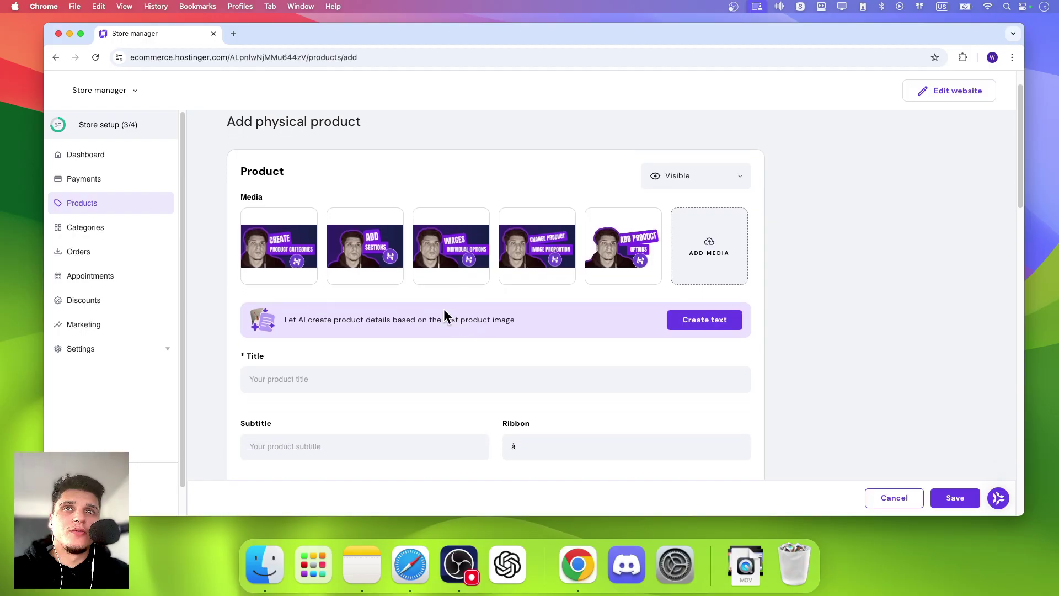
pyautogui.click(394, 219)
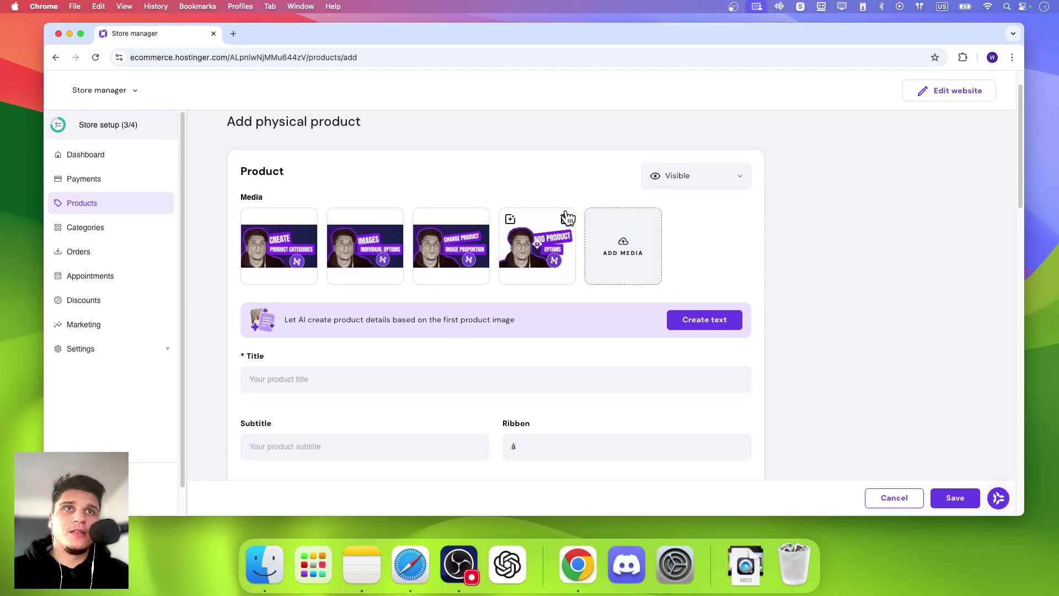
pyautogui.click(567, 218)
pyautogui.click(481, 218)
pyautogui.click(394, 219)
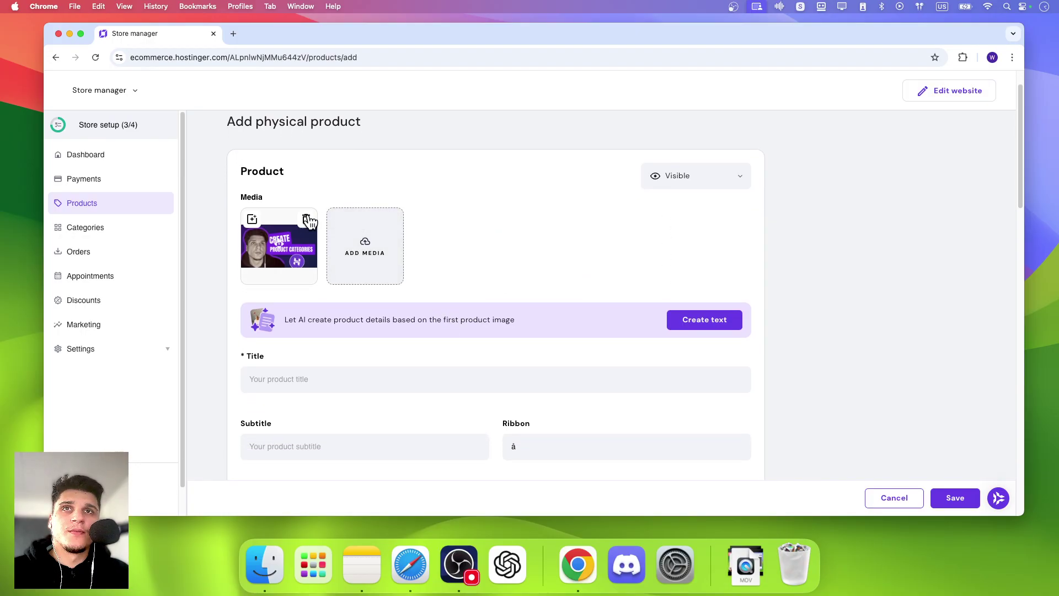
pyautogui.click(307, 220)
pyautogui.scroll(-1, 346, 337)
pyautogui.scroll(-3, 312, 340)
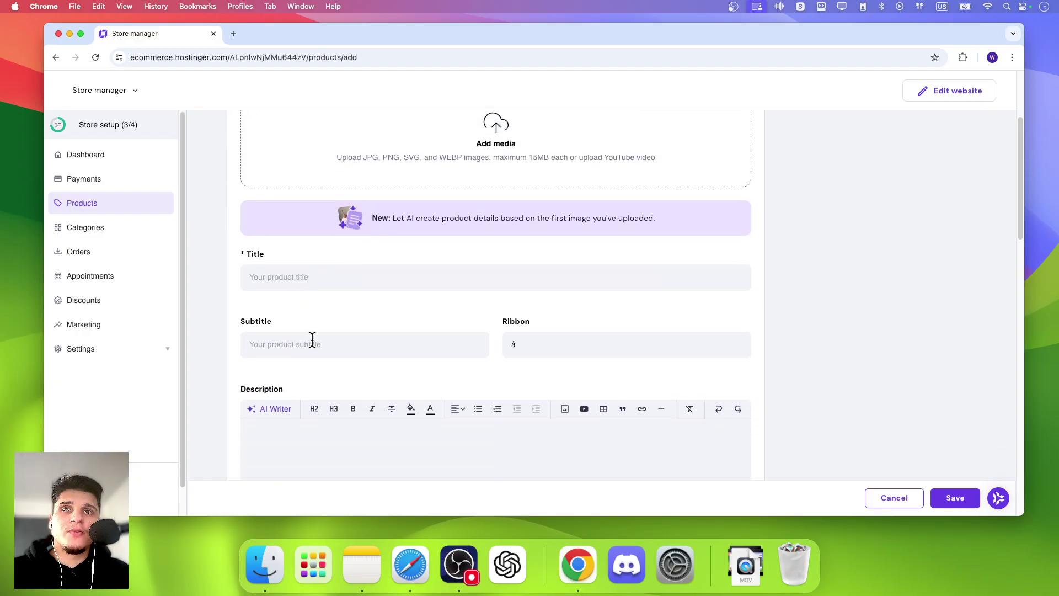
# - Generate a first AI description from a short prompt in the AI Writer
pyautogui.click(307, 351)
pyautogui.click(291, 311)
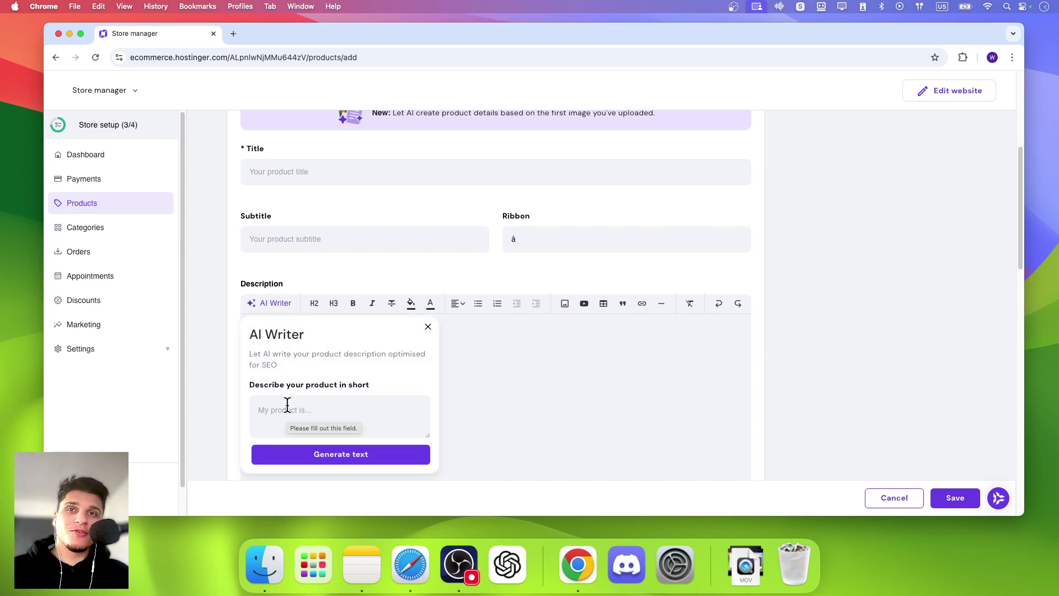
pyautogui.click(325, 422)
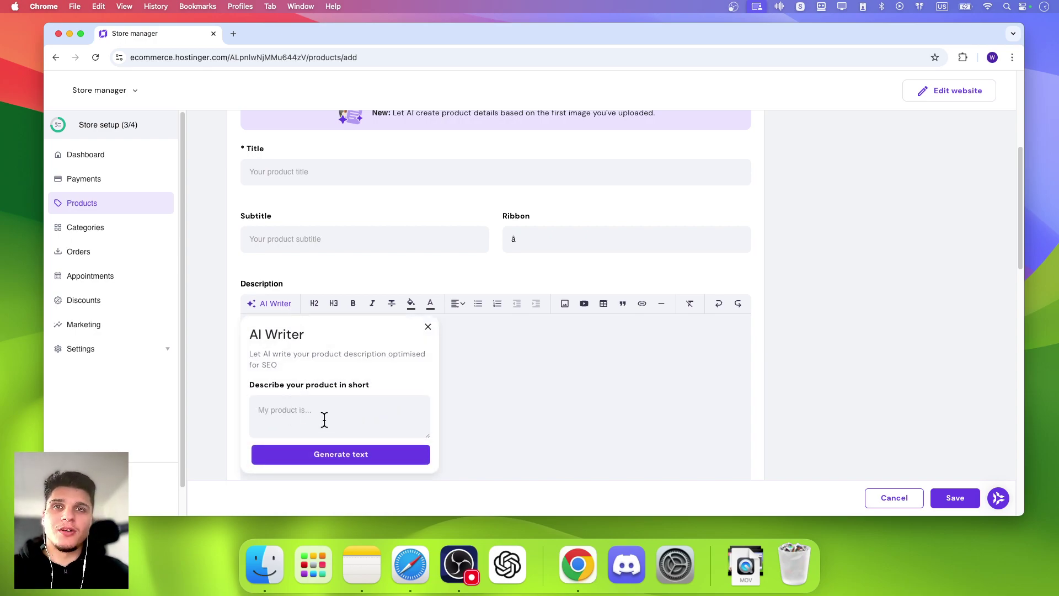
pyautogui.write('i ahve a painting product')
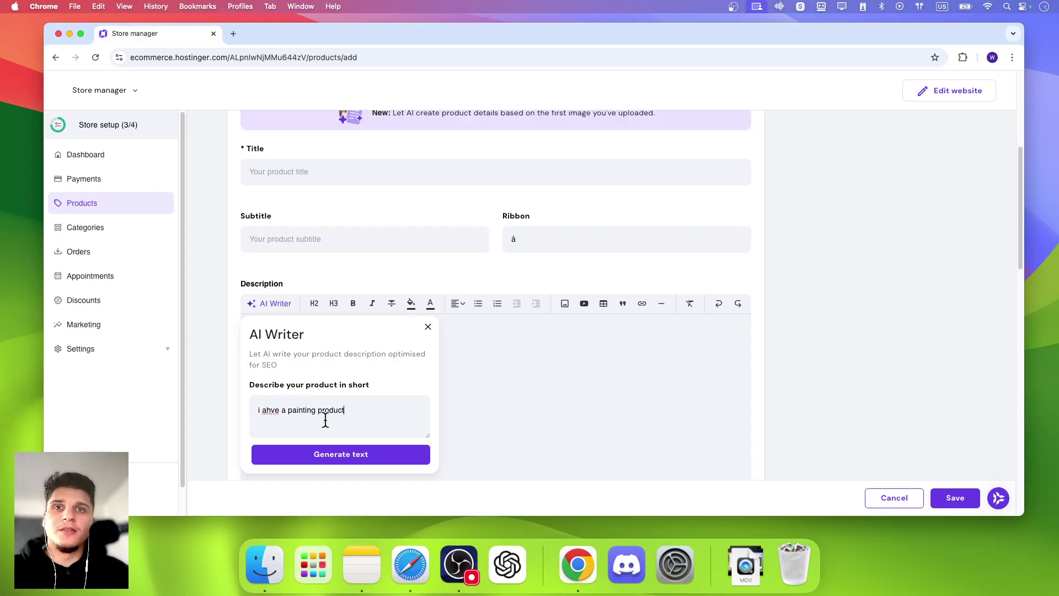
pyautogui.click(342, 454)
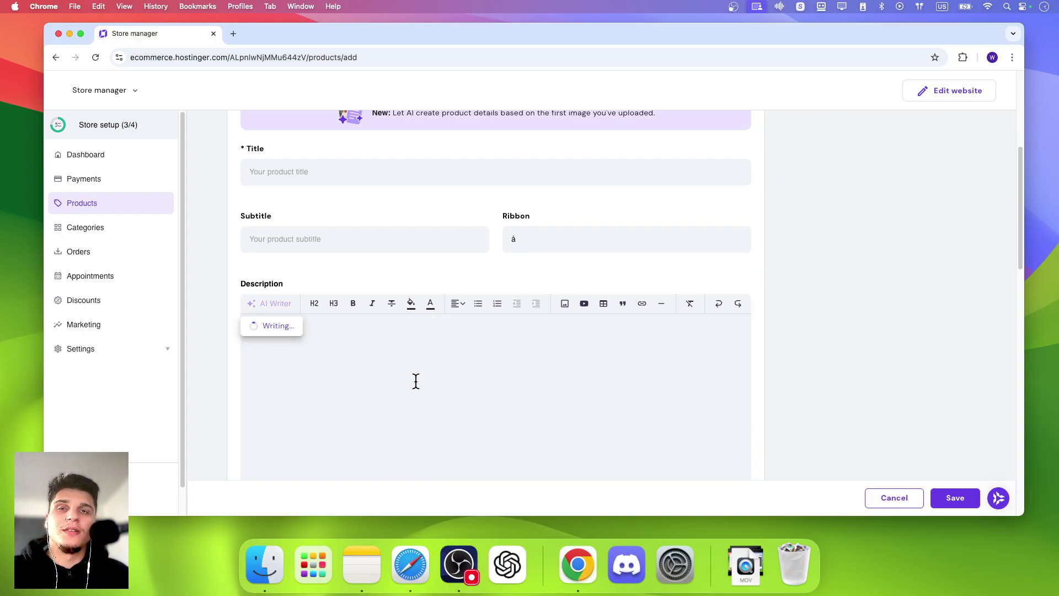
pyautogui.scroll(-2, 416, 380)
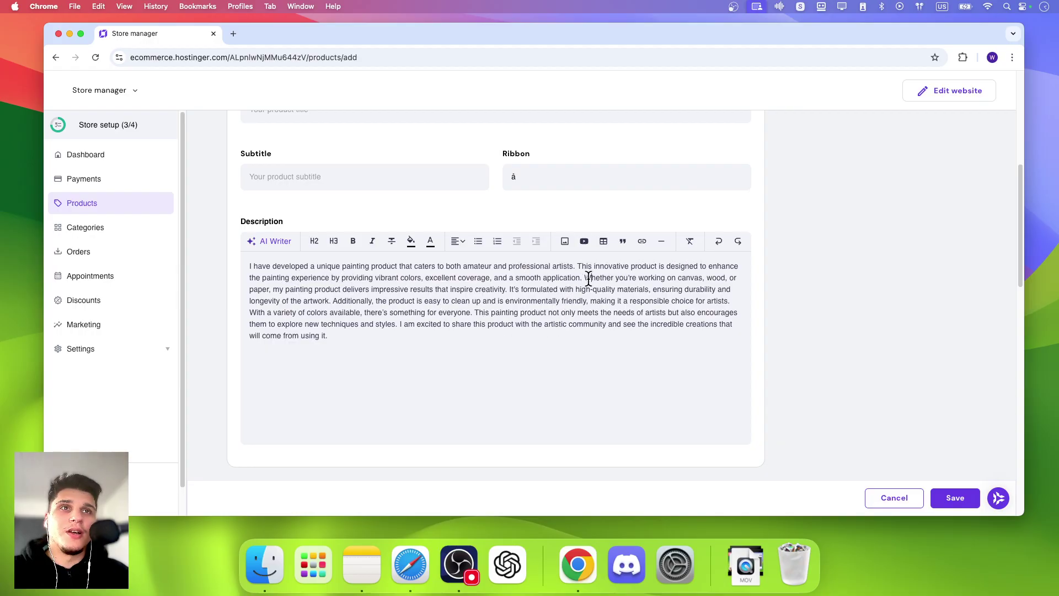
# - Clear the draft and generate a new paragraph describing a premium shock-absorbing iPhone case
pyautogui.moveTo(584, 278); pyautogui.dragTo(605, 339)
pyautogui.click(571, 338)
pyautogui.press('cmd+a')
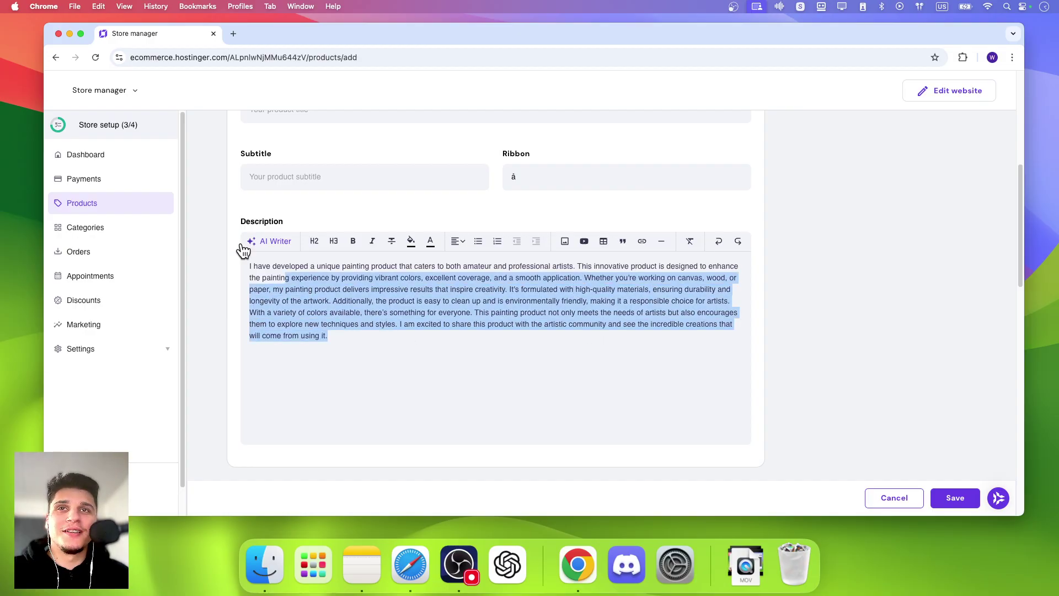
pyautogui.click(248, 242)
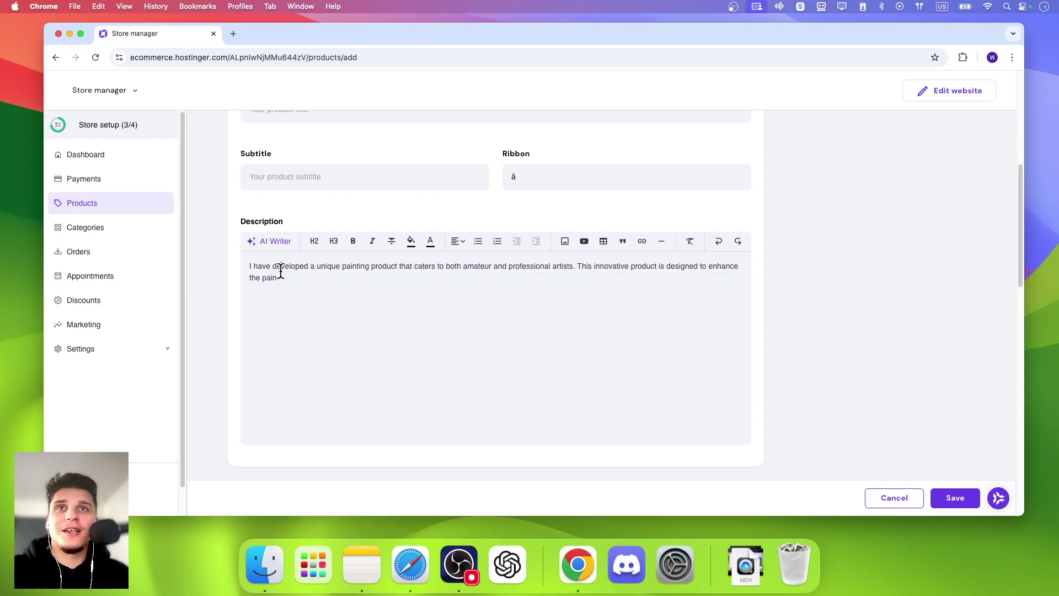
pyautogui.press('cmd+a')
pyautogui.press('BackSpace')
pyautogui.click(271, 241)
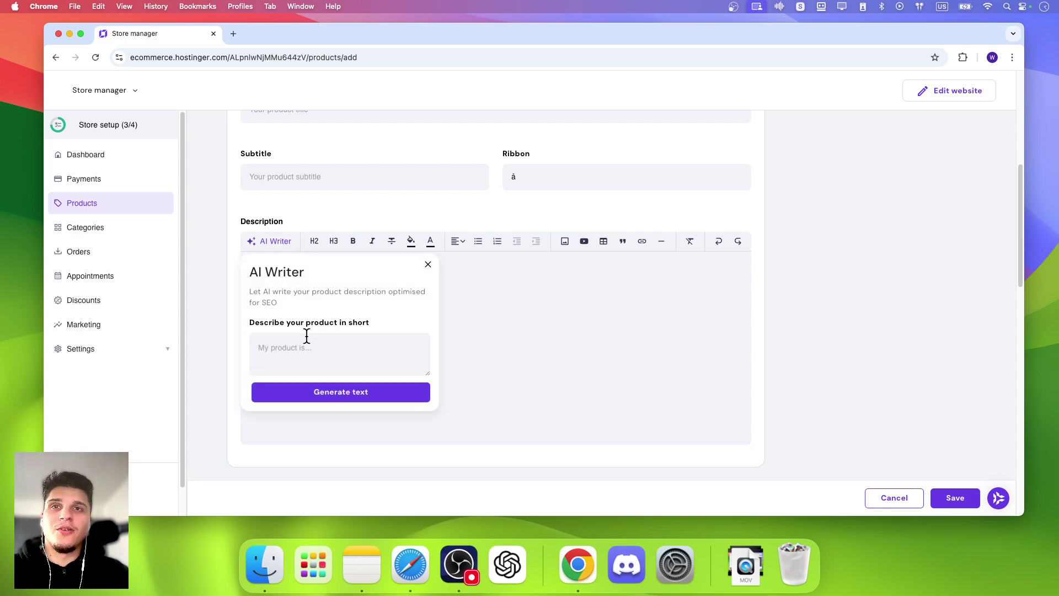
pyautogui.write('i')
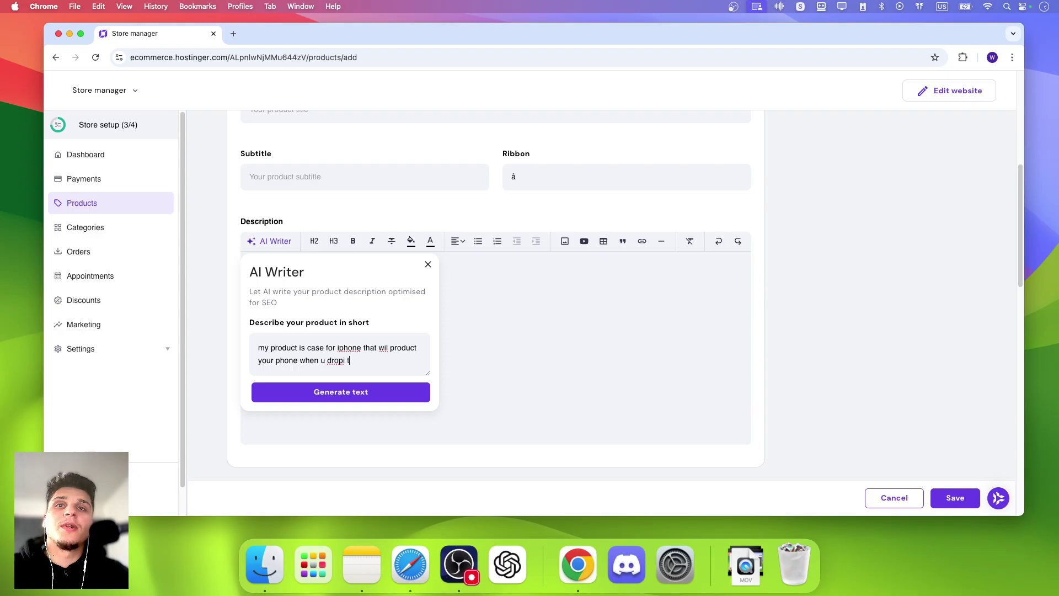
pyautogui.click(350, 389)
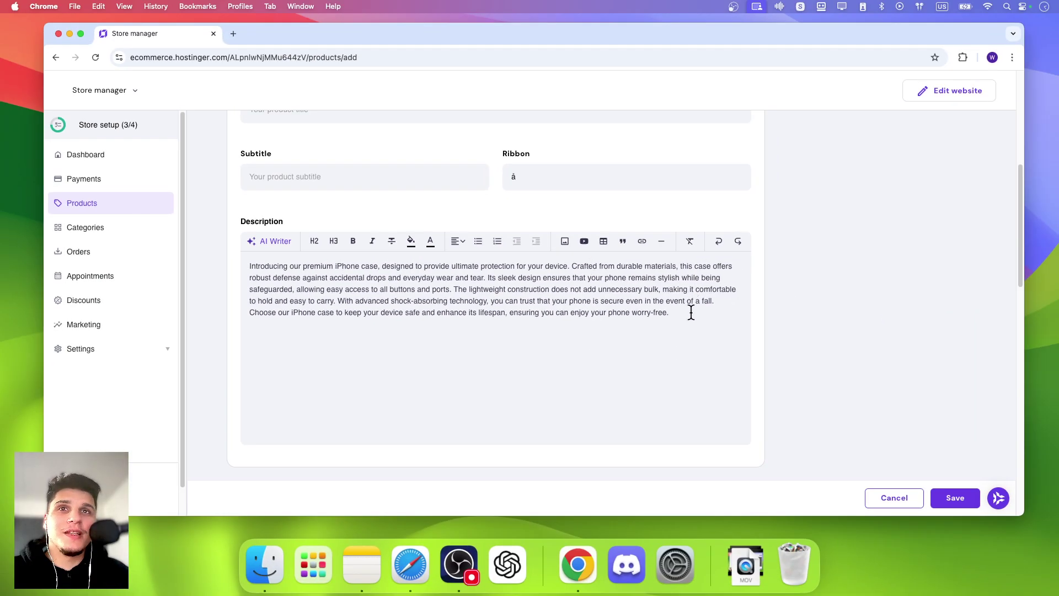
# - Delete the trailing sentences and make 'premium iPhone case' bold with a bright green highlight
pyautogui.moveTo(691, 312); pyautogui.dragTo(454, 292)
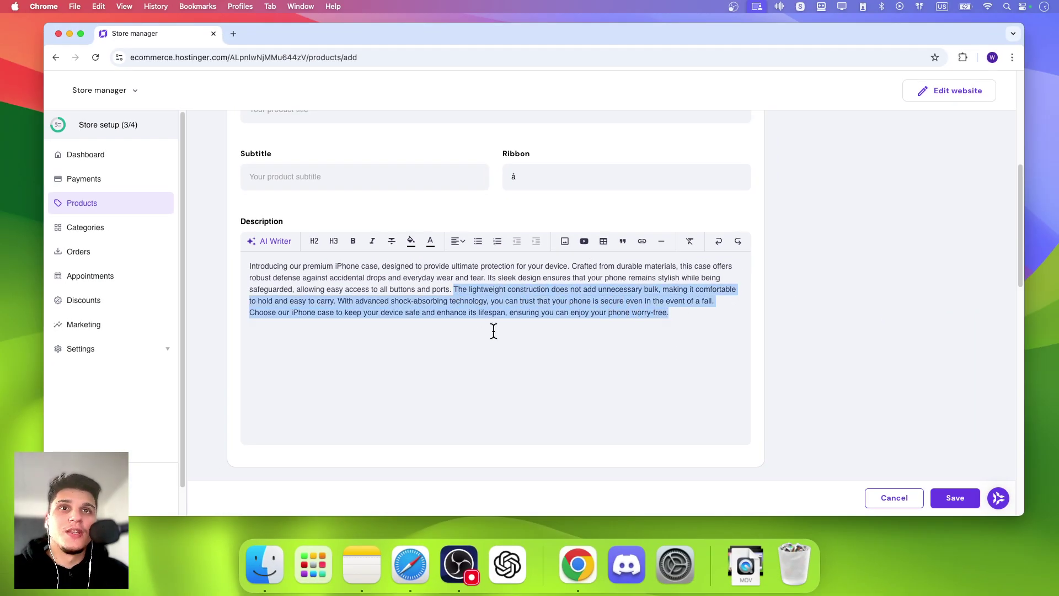
pyautogui.press('BackSpace')
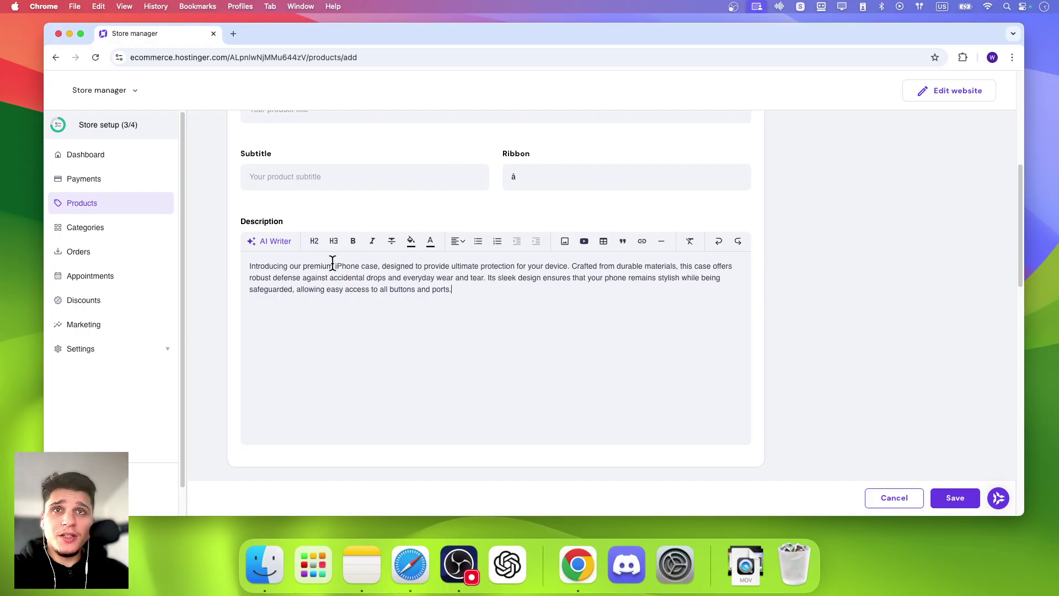
pyautogui.moveTo(246, 267); pyautogui.dragTo(378, 267)
pyautogui.click(312, 266)
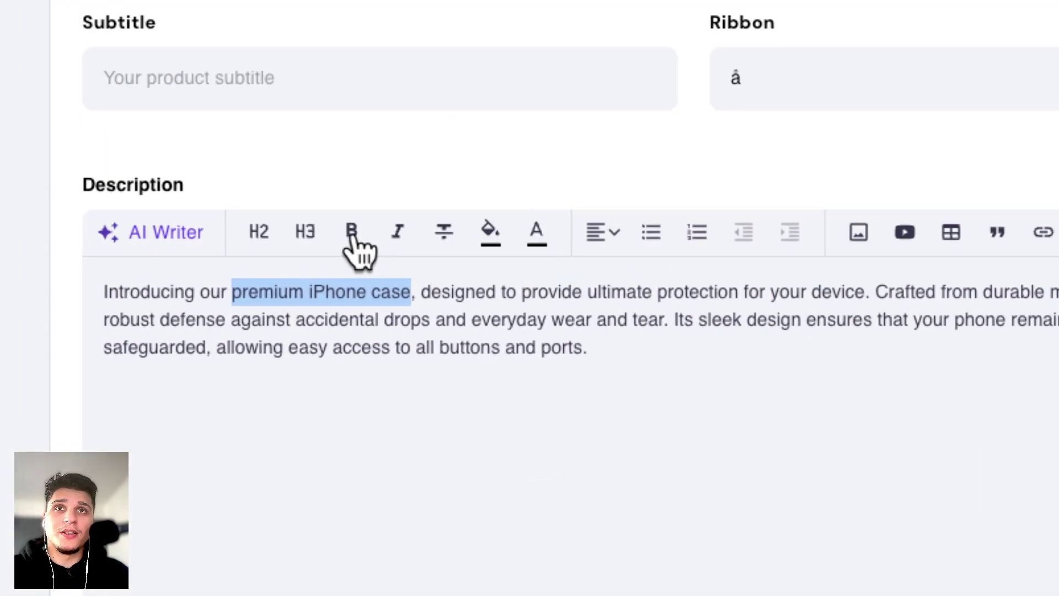
pyautogui.click(354, 244)
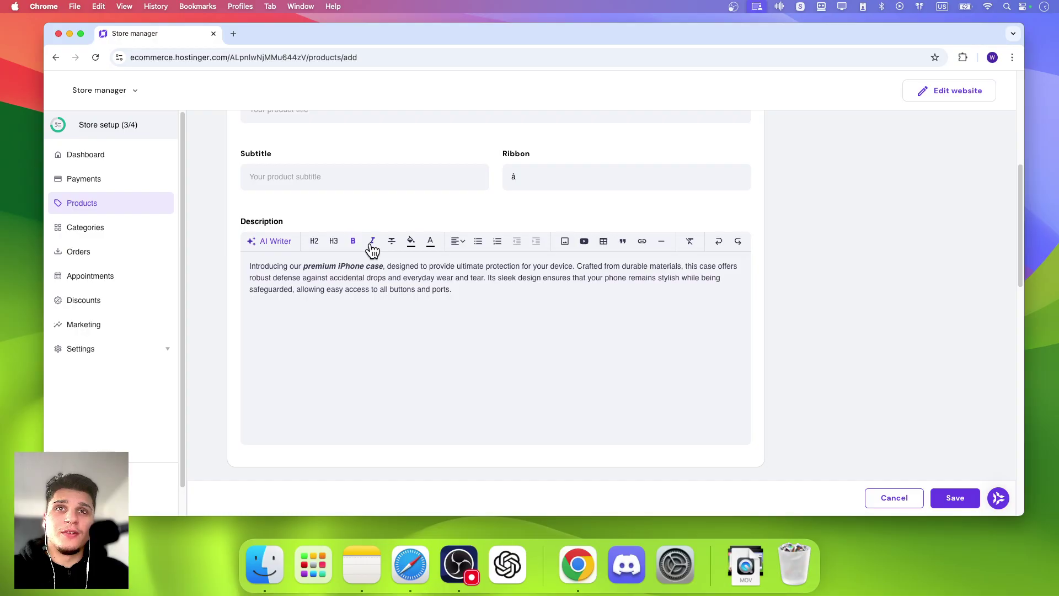
pyautogui.click(411, 241)
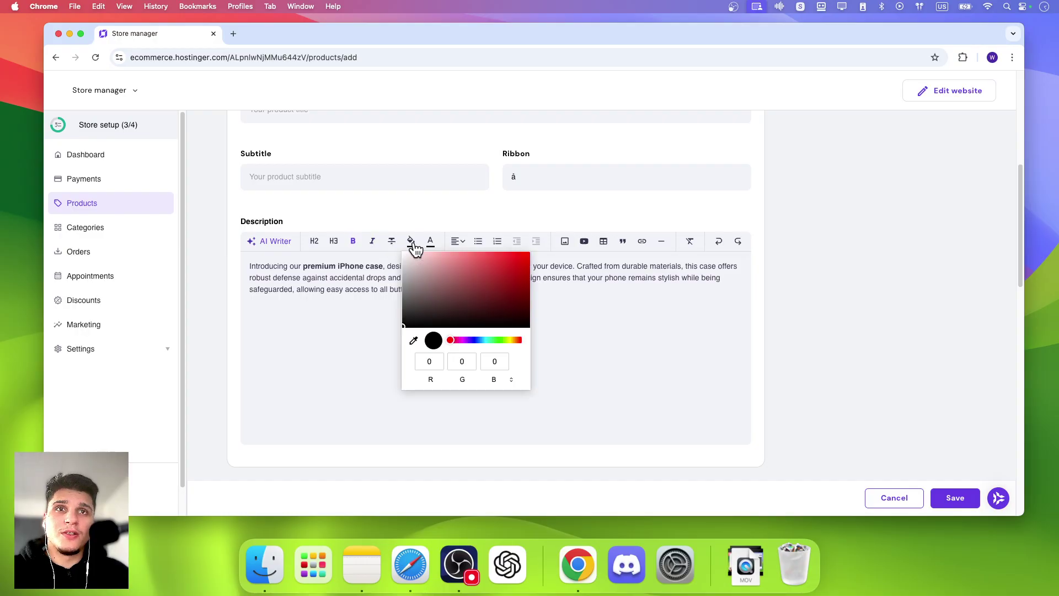
pyautogui.click(437, 283)
pyautogui.click(528, 254)
pyautogui.click(467, 300)
pyautogui.click(492, 339)
pyautogui.click(528, 255)
pyautogui.click(392, 307)
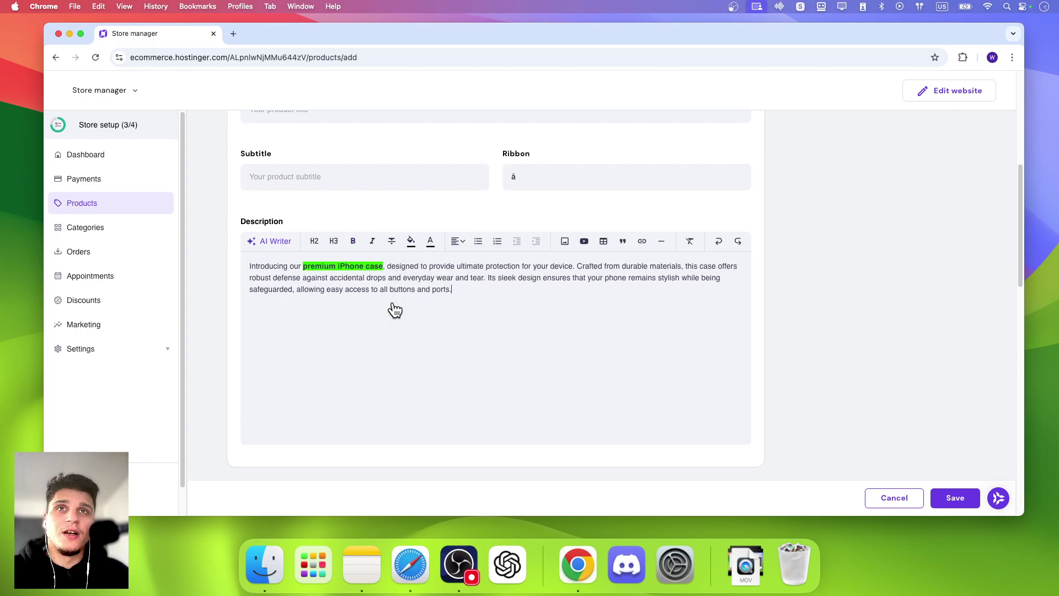
# - Make the sentences from 'Crafted' through 'ports.' bold
pyautogui.moveTo(575, 265); pyautogui.dragTo(582, 291)
pyautogui.click(576, 267)
pyautogui.click(641, 243)
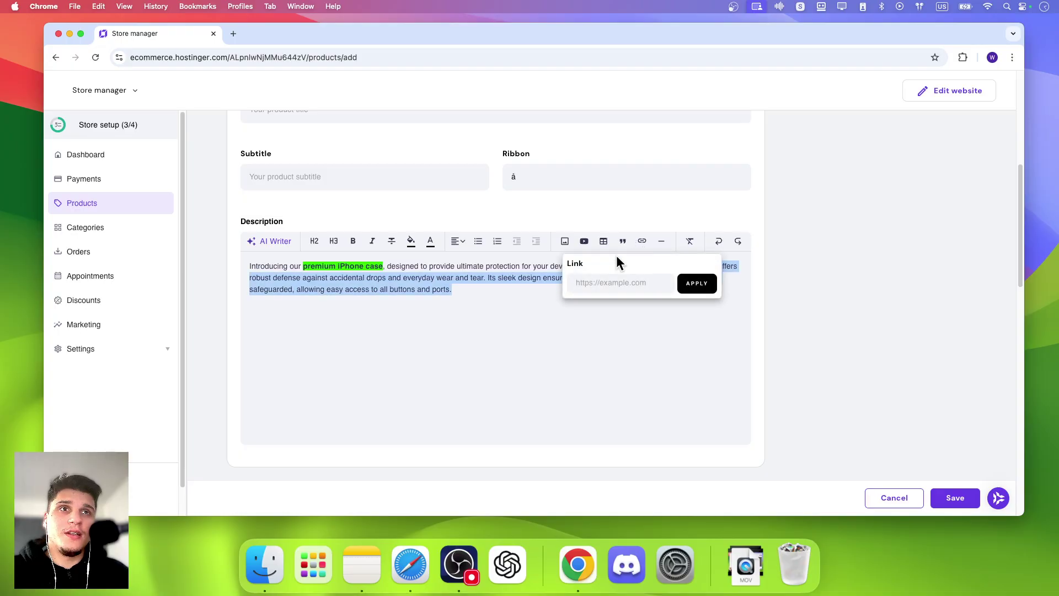
pyautogui.click(527, 288)
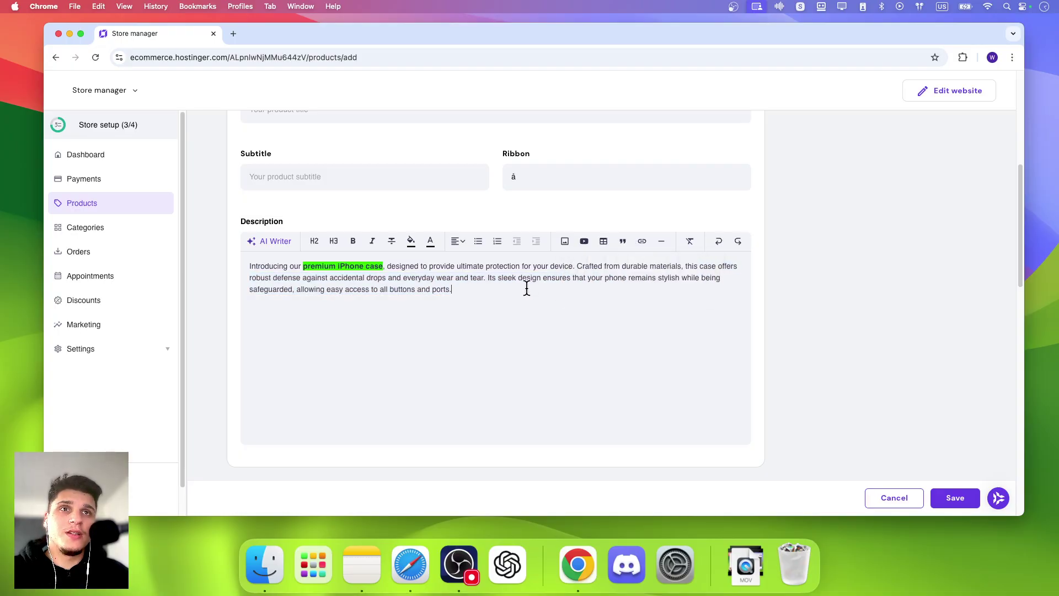
pyautogui.moveTo(575, 268); pyautogui.dragTo(575, 285)
pyautogui.click(351, 243)
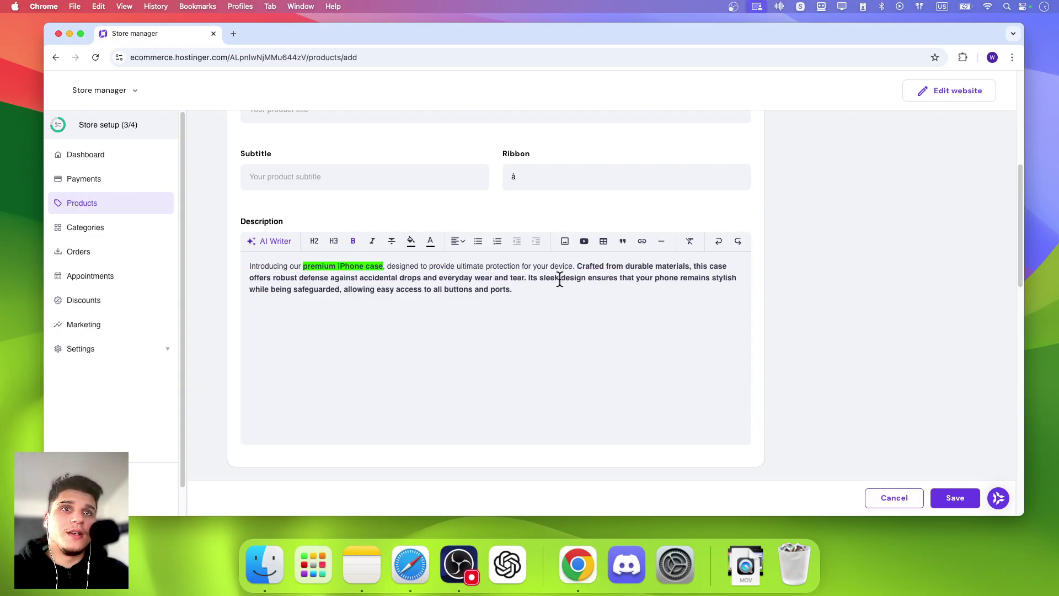
pyautogui.click(719, 242)
pyautogui.click(738, 242)
pyautogui.click(719, 242)
pyautogui.click(737, 242)
# - Turn on Track quantity under Pricing and set the stock quantity to 10
pyautogui.scroll(-6, 589, 297)
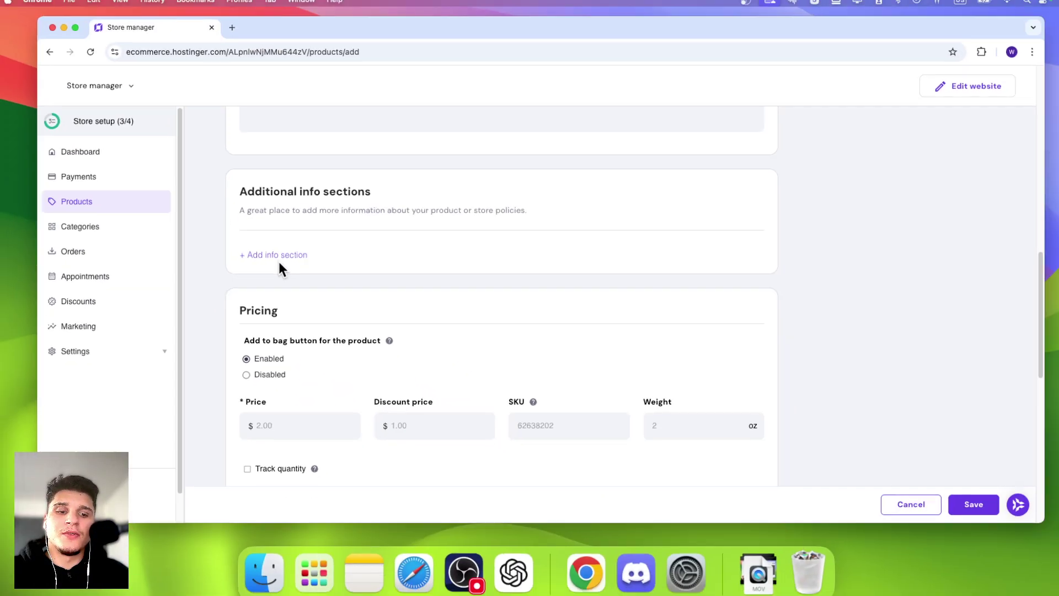
pyautogui.scroll(-2, 293, 294)
pyautogui.scroll(-1, 293, 298)
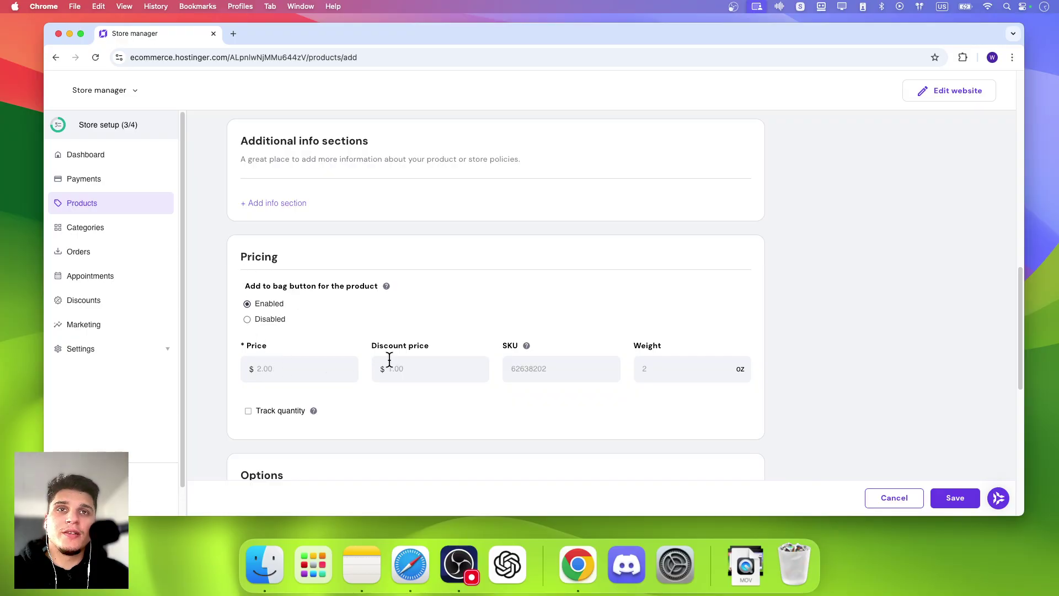
pyautogui.scroll(-3, 308, 366)
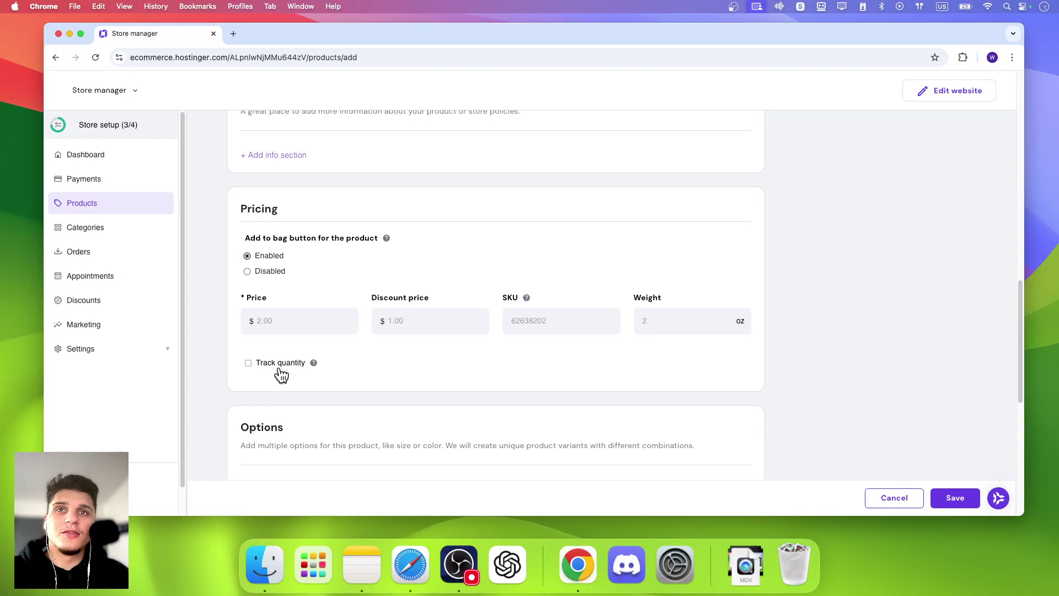
pyautogui.click(279, 368)
pyautogui.scroll(-3, 359, 417)
pyautogui.click(321, 369)
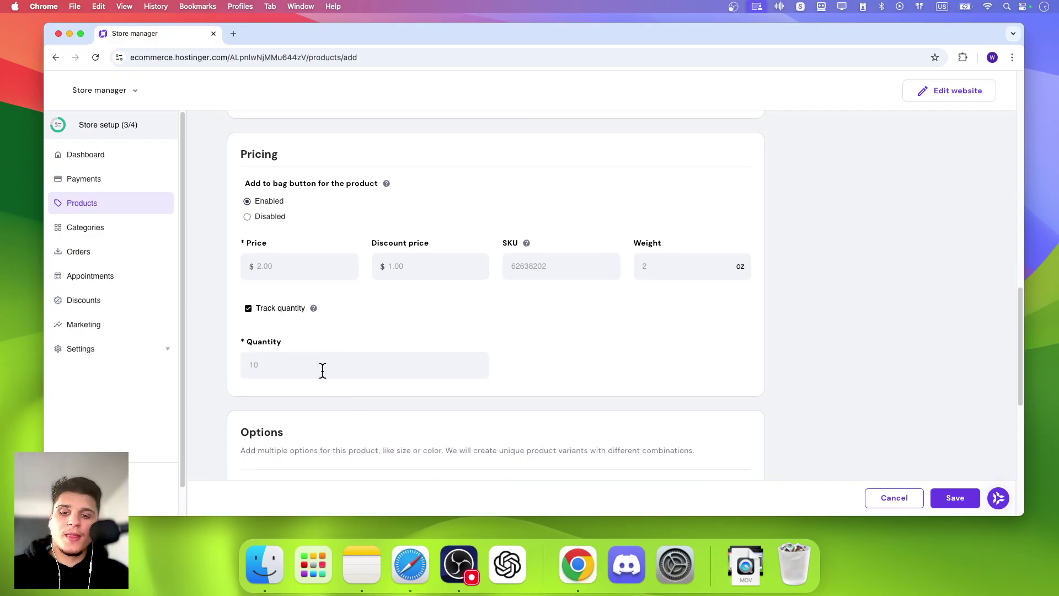
pyautogui.write('10')
pyautogui.scroll(-15, 328, 397)
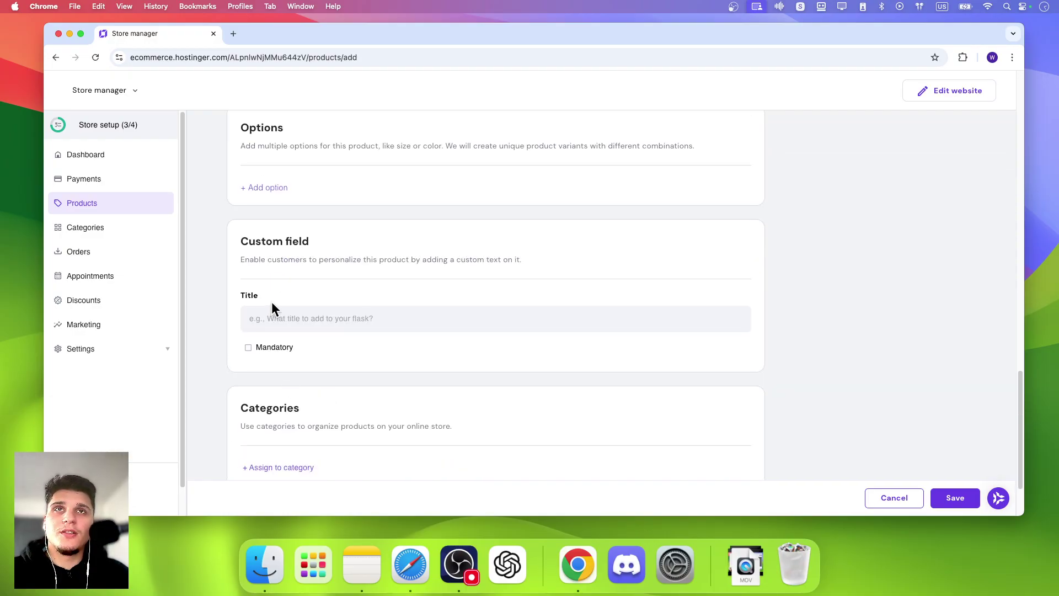
pyautogui.scroll(1, 278, 284)
# - Add a 'color' product option with the values black and red
pyautogui.click(268, 220)
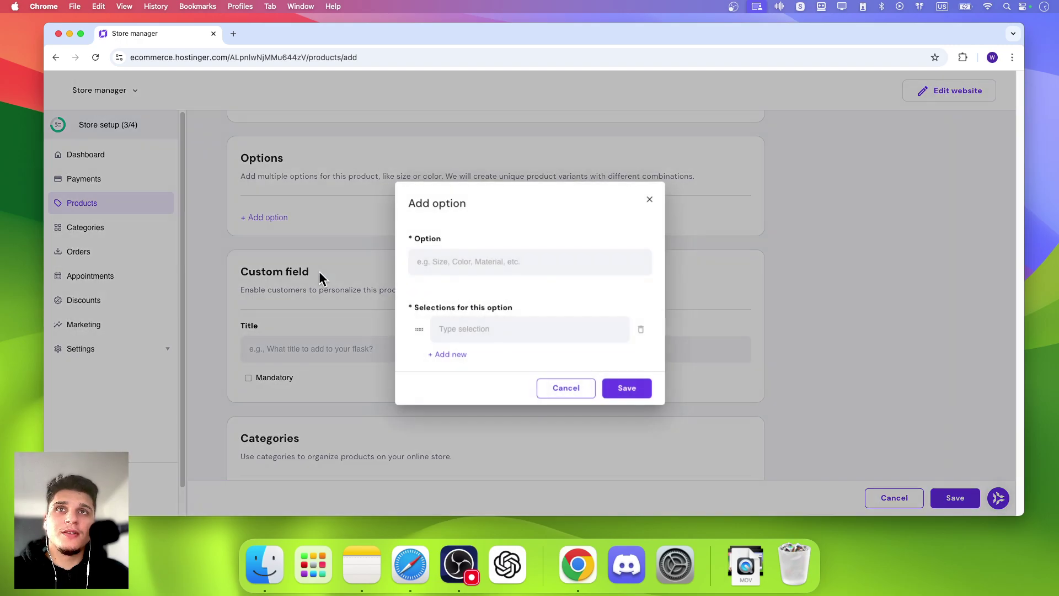
pyautogui.write('d')
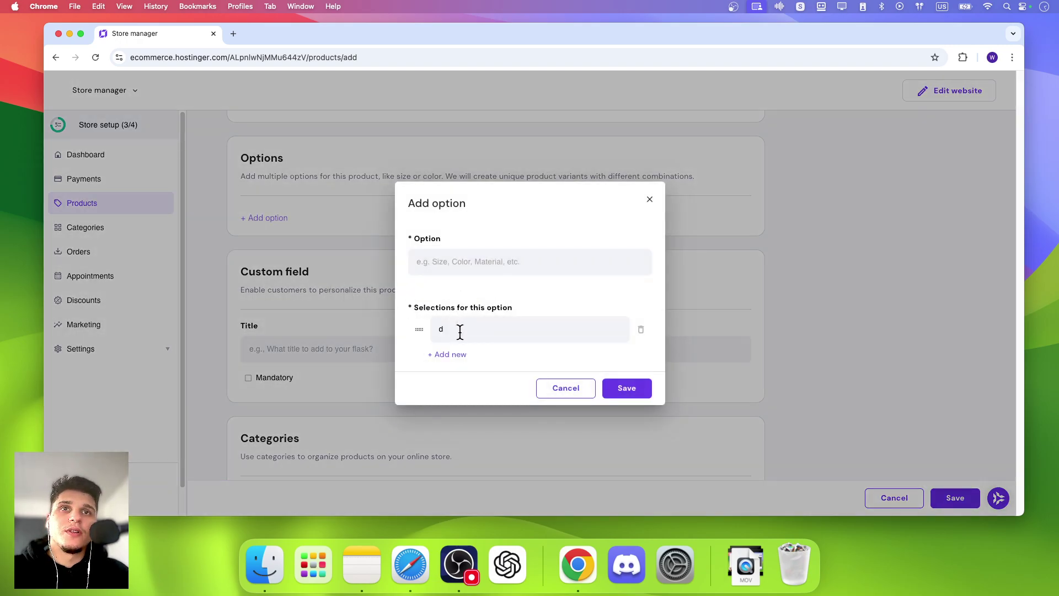
pyautogui.doubleClick(461, 331)
pyautogui.press('BackSpace')
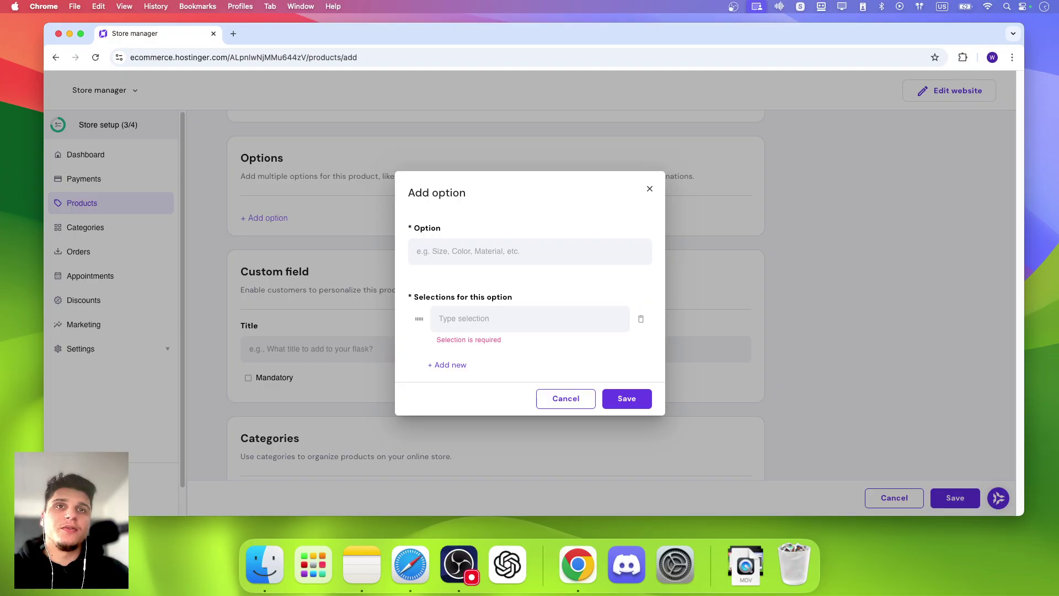
pyautogui.click(469, 258)
pyautogui.write('back')
pyautogui.press('BackSpace')
pyautogui.write('color')
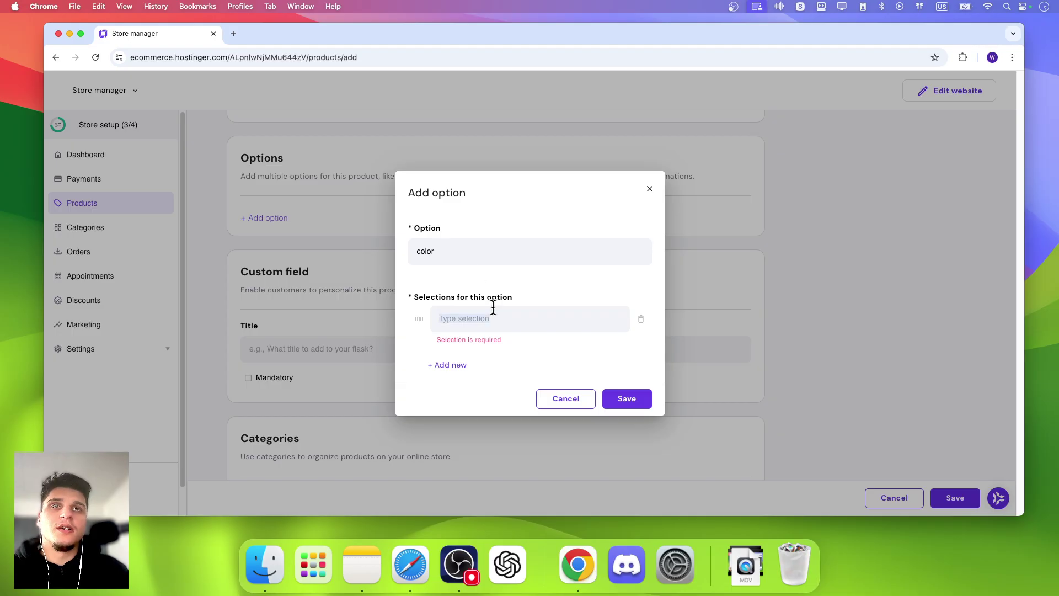
pyautogui.click(496, 311)
pyautogui.write('black')
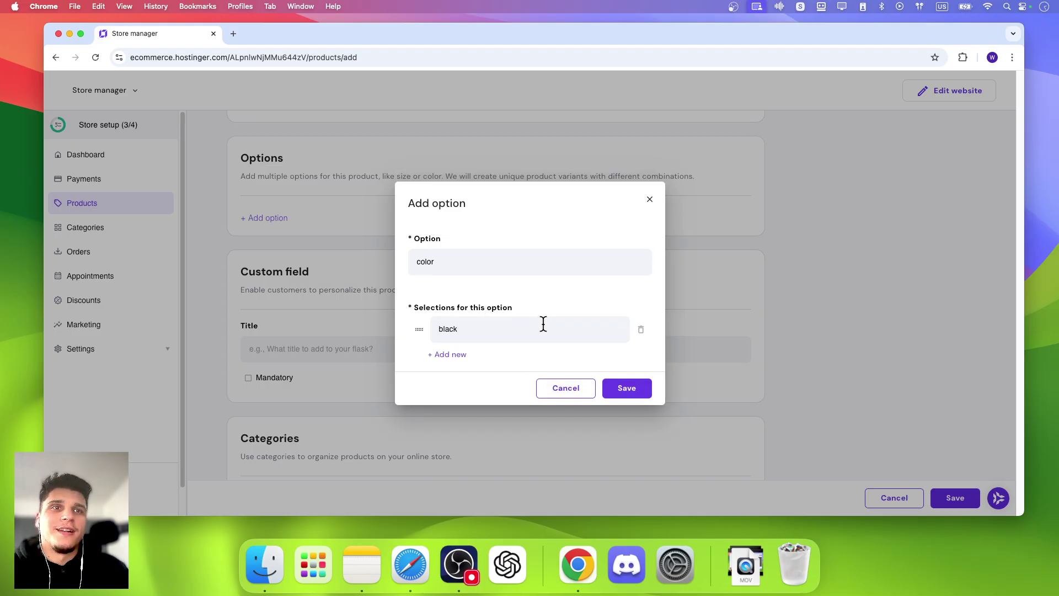
pyautogui.click(447, 354)
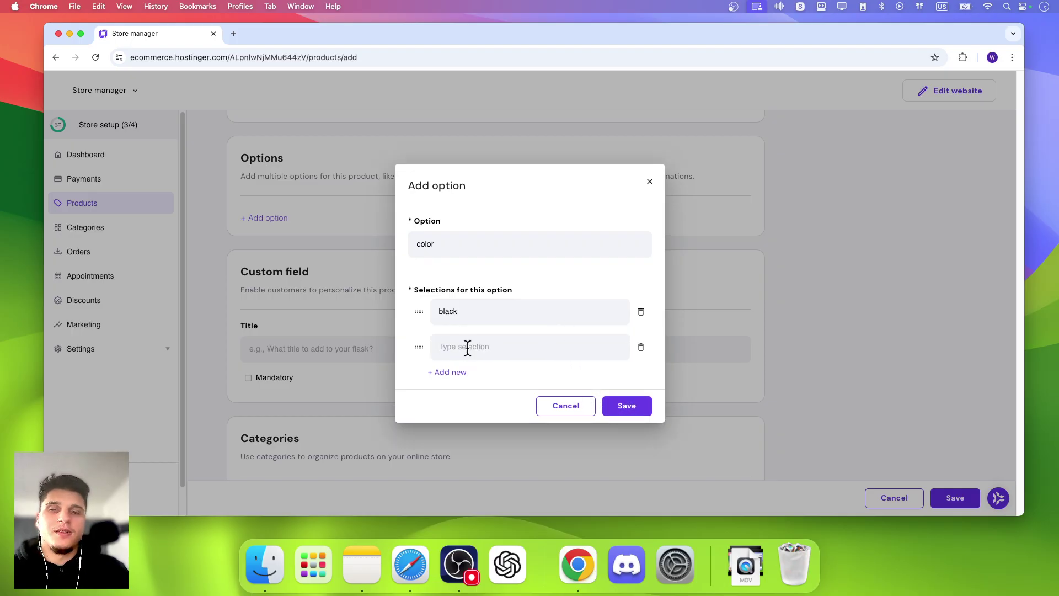
pyautogui.write('red')
pyautogui.press('Return')
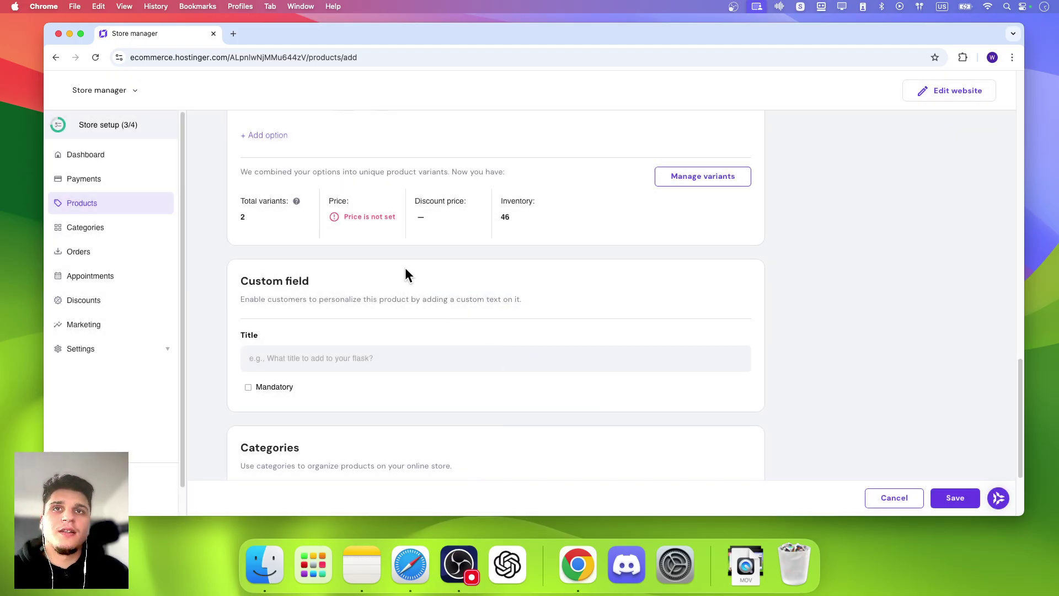
# - Price the black variant at $33 and the red variant at $34
pyautogui.click(337, 223)
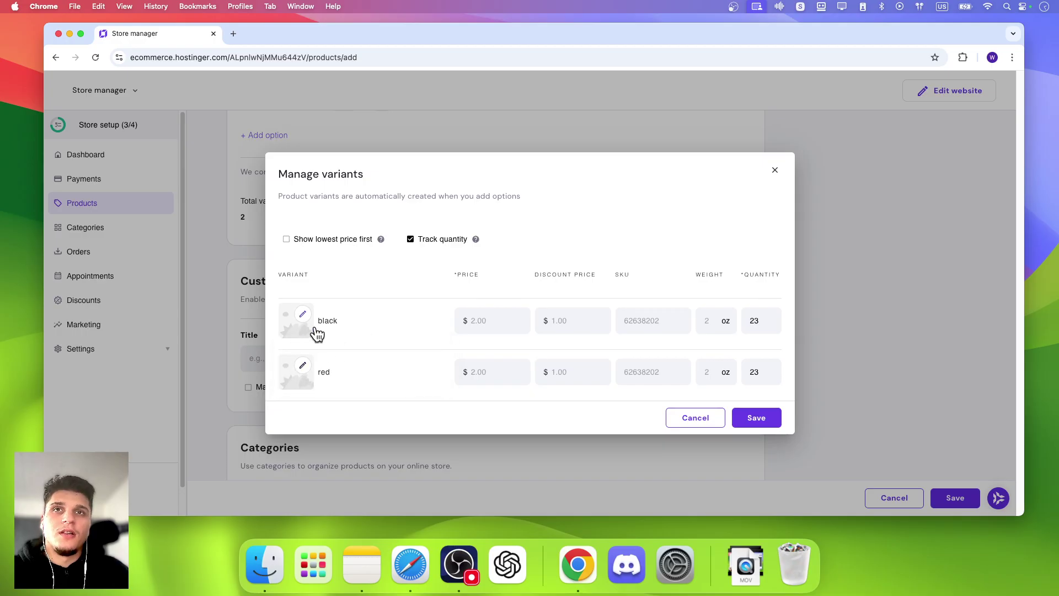
pyautogui.click(747, 418)
pyautogui.write('33')
pyautogui.click(494, 354)
pyautogui.write('34')
pyautogui.click(755, 418)
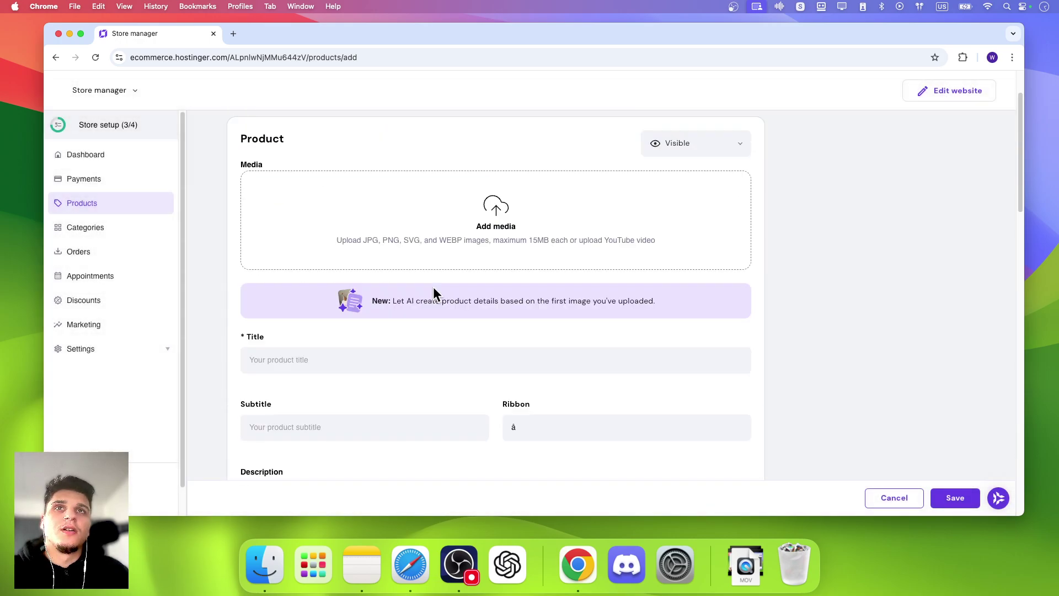
pyautogui.scroll(-8, 448, 373)
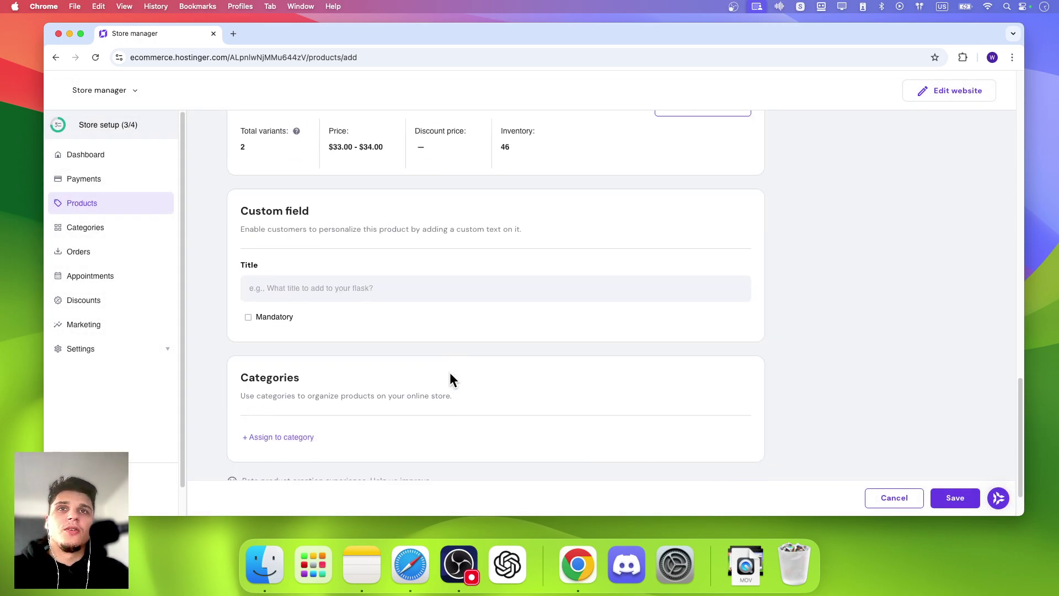